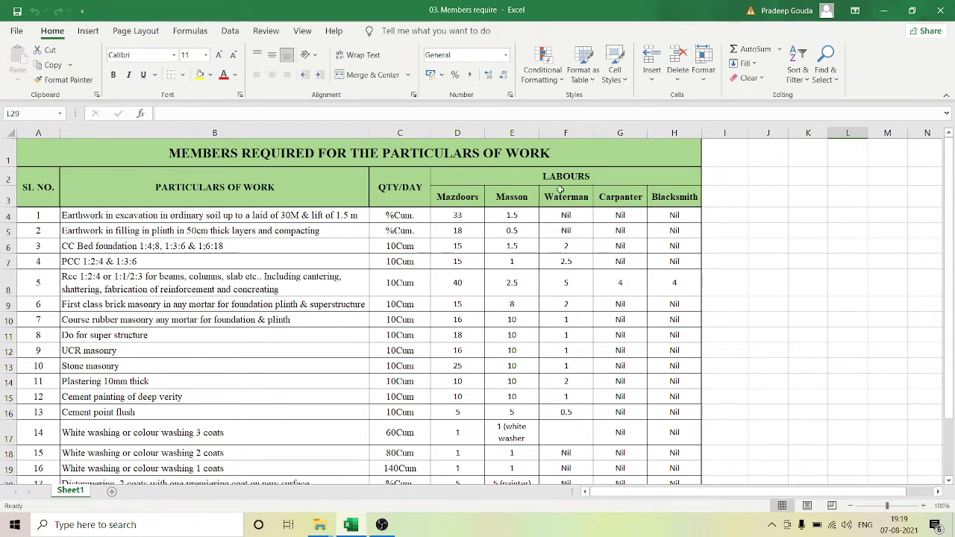
Examine the full table of members required for the particulars of work, from the header through serial number 20
scroll(194, 250, "down", 3)
scroll(259, 261, "down", 3)
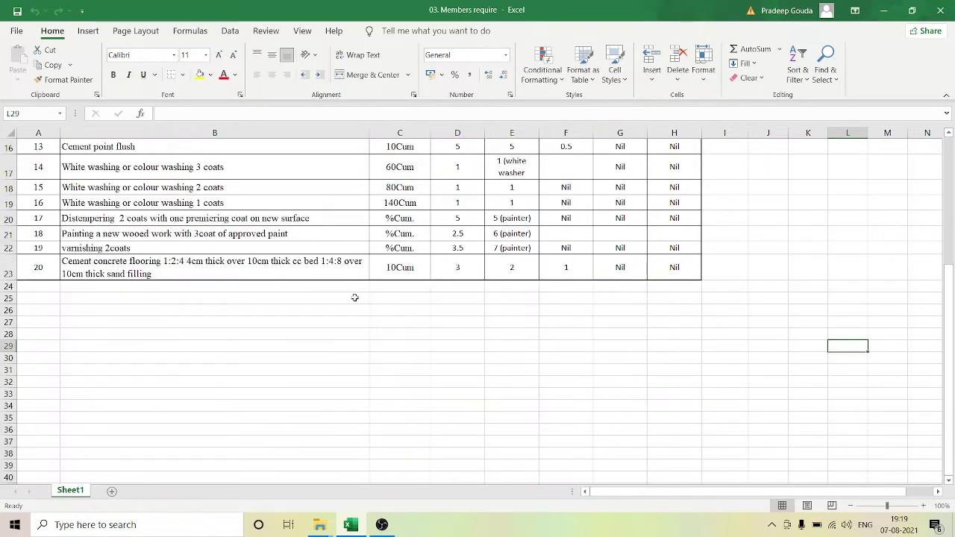
scroll(353, 296, "up", 5)
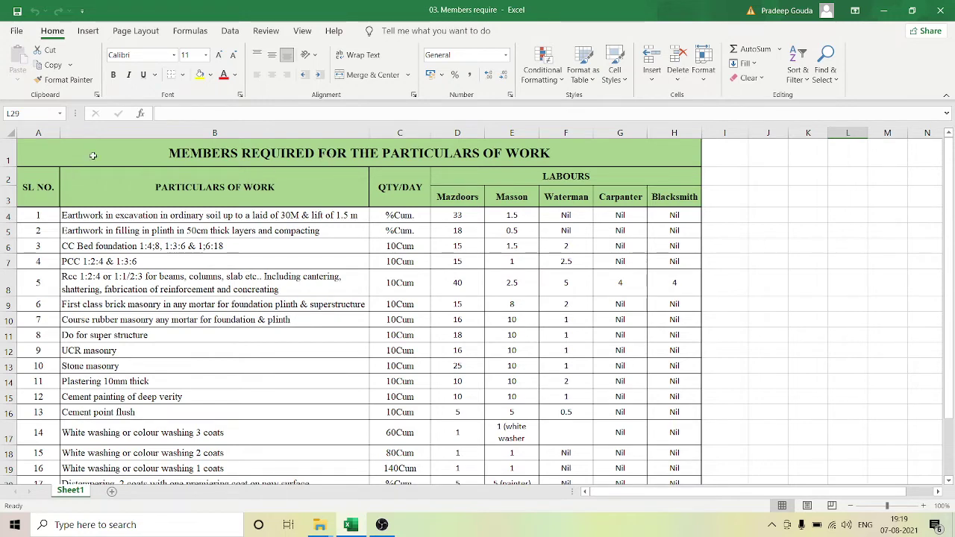
scroll(42, 195, "down", 1)
scroll(43, 193, "down", 2)
scroll(45, 190, "up", 2)
scroll(45, 191, "down", 4)
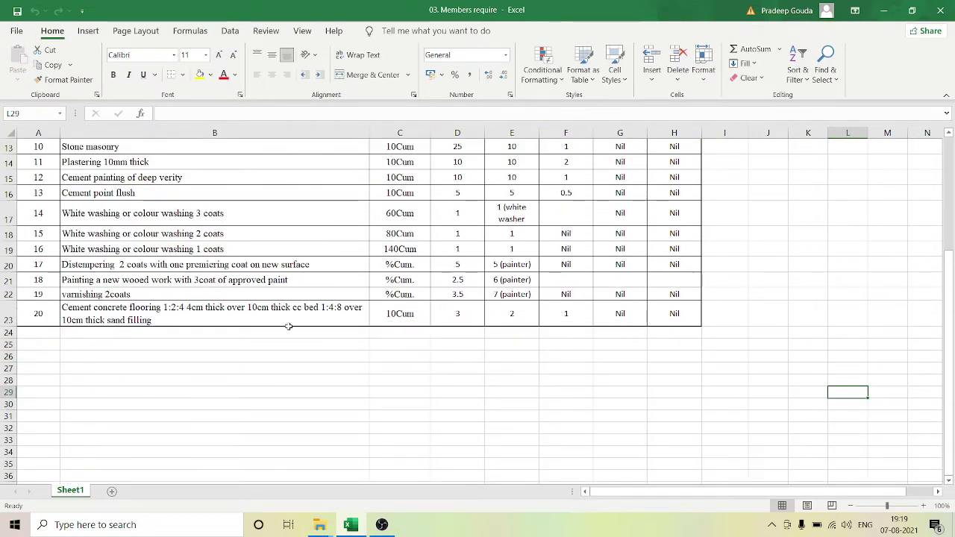
scroll(256, 320, "up", 4)
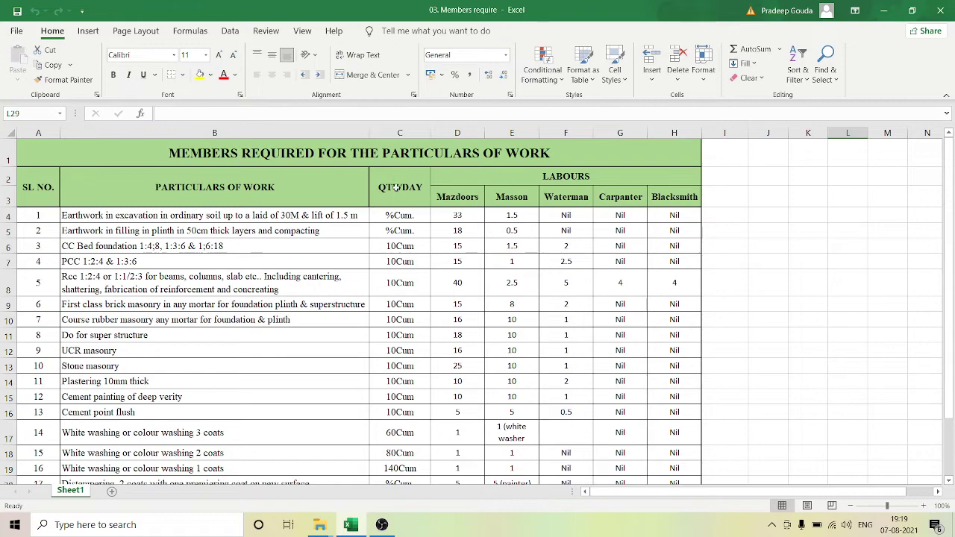
scroll(402, 277, "down", 1)
scroll(398, 257, "up", 1)
Change the font color of serial number 1 in cell A4 to red
left_click(85, 217)
left_click(27, 215)
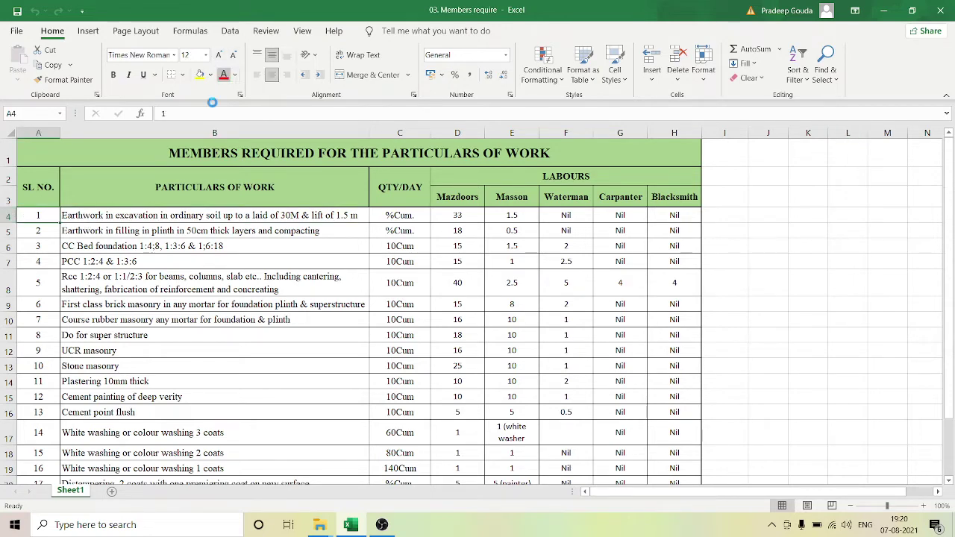
left_click(223, 74)
left_click(210, 233)
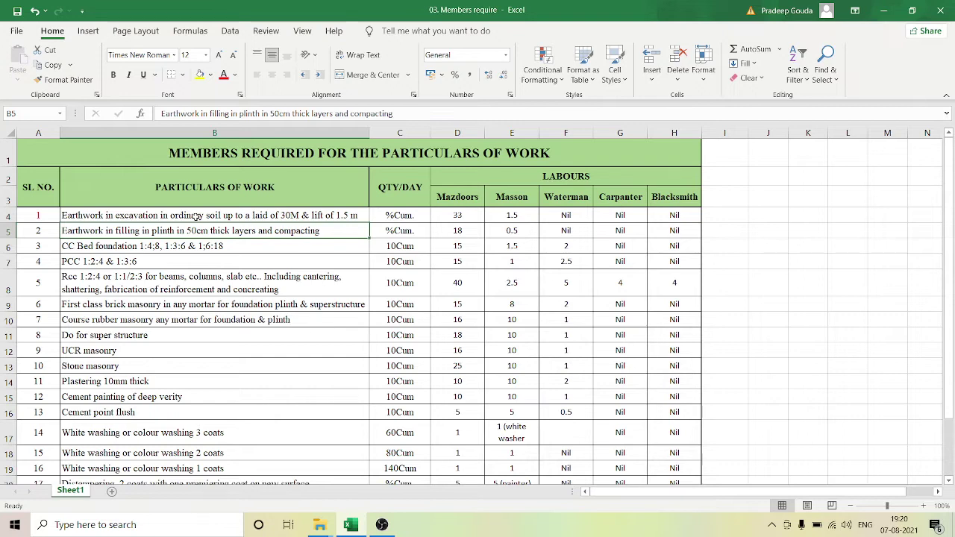
Review the quantity and labour values of the earthwork excavation row and enter 2 beside it in cell I4
left_click(408, 215)
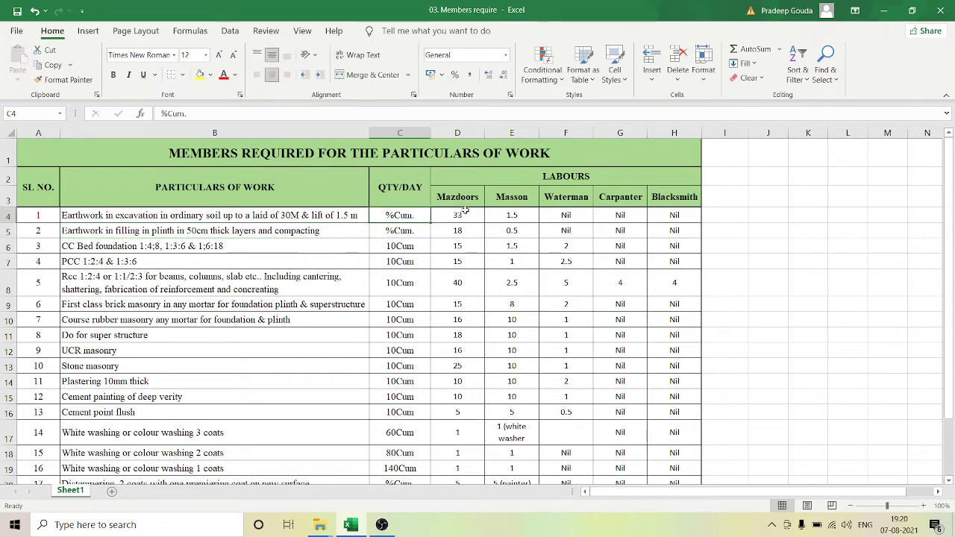
left_click(505, 220)
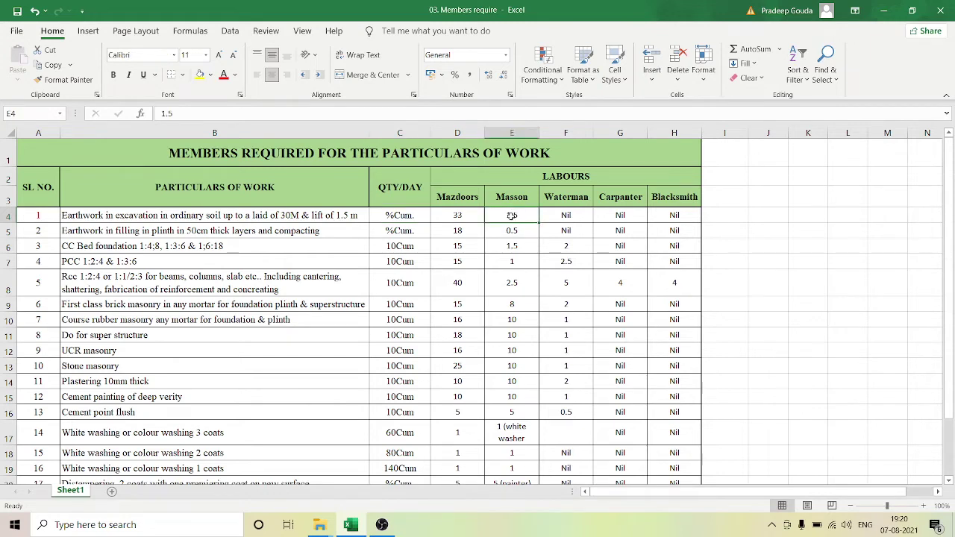
left_click(727, 221)
type("2")
left_click(816, 231)
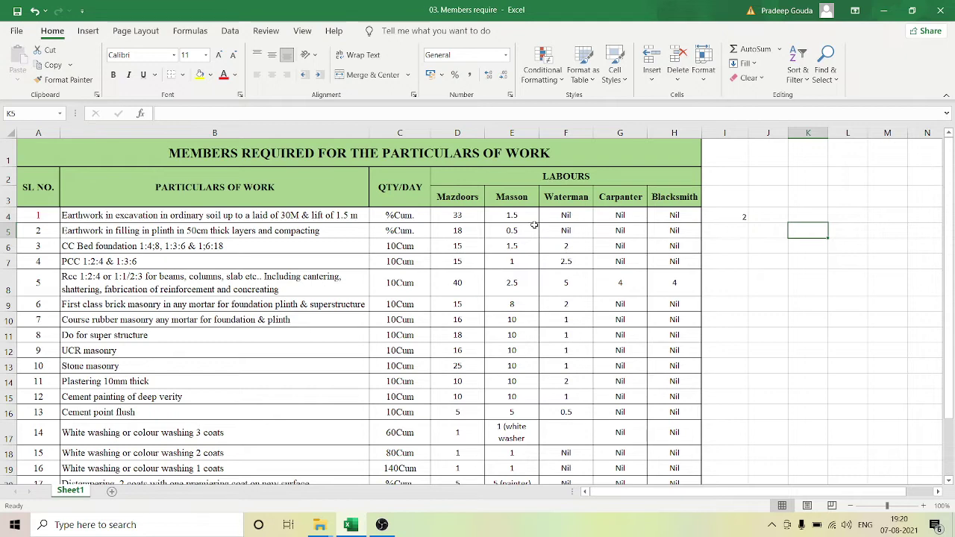
left_click(744, 217)
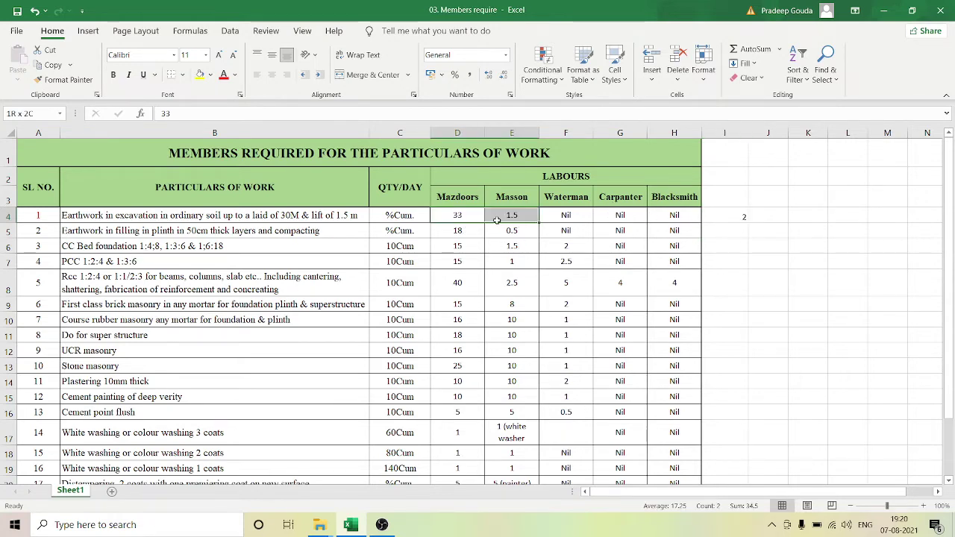
left_click_drag(466, 217, 500, 218)
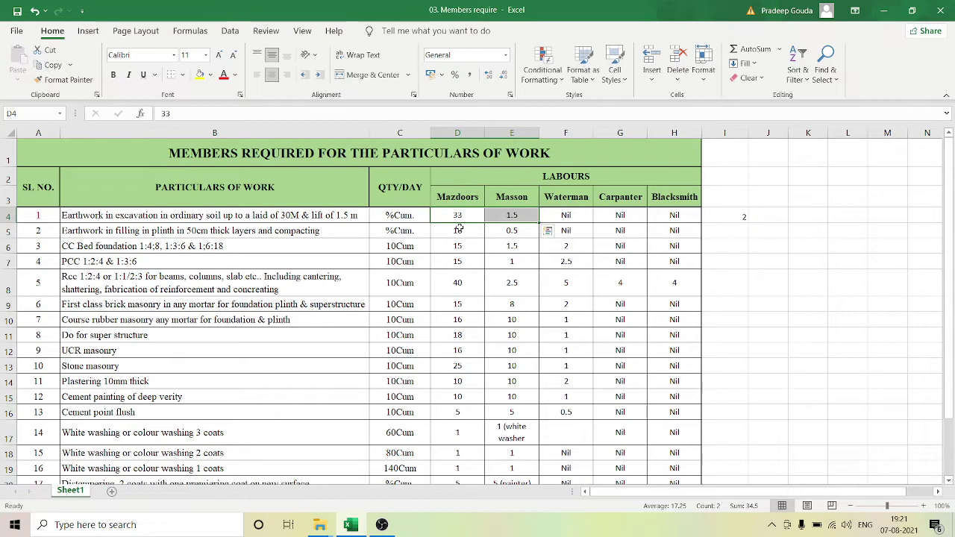
Color serial number 2 in cell A5 red and enter 1 beside the plinth filling row in cell I5
left_click(198, 282)
left_click(38, 232)
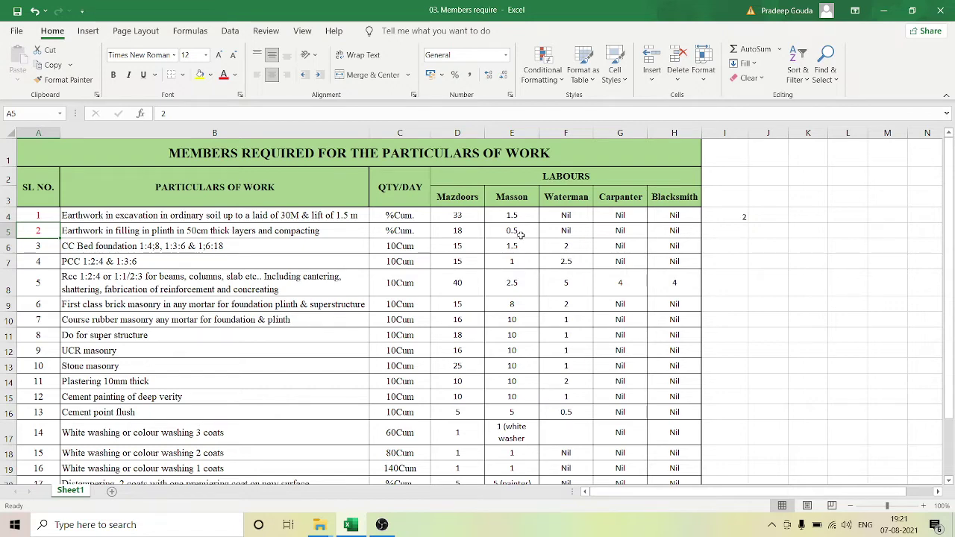
left_click(732, 230)
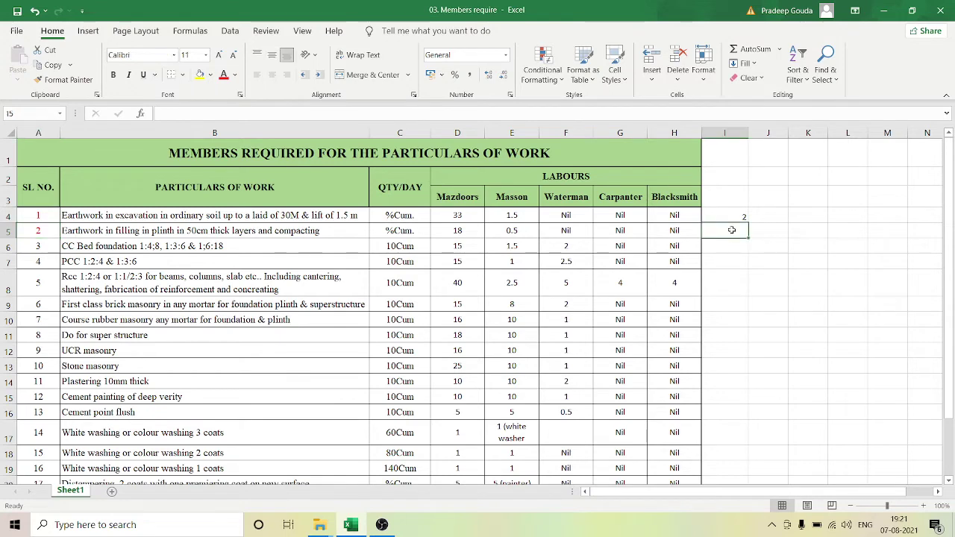
type("1")
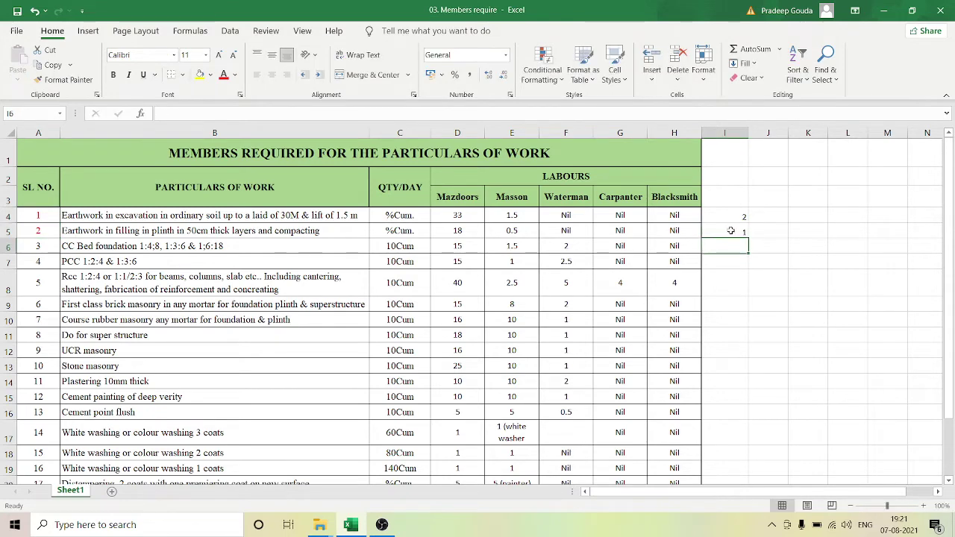
Center the contents of column I horizontally and align them to the middle vertically
left_click(740, 136)
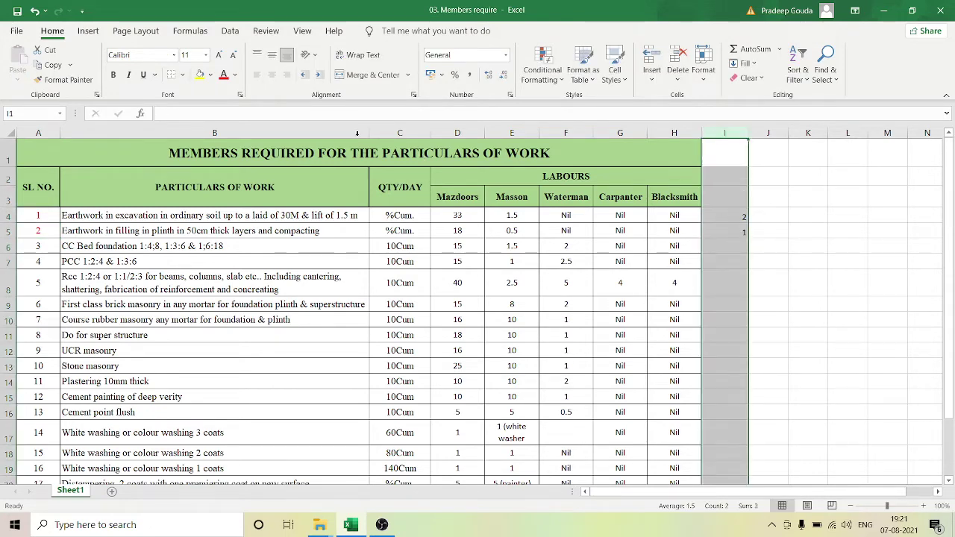
left_click(271, 75)
left_click(271, 54)
left_click(798, 259)
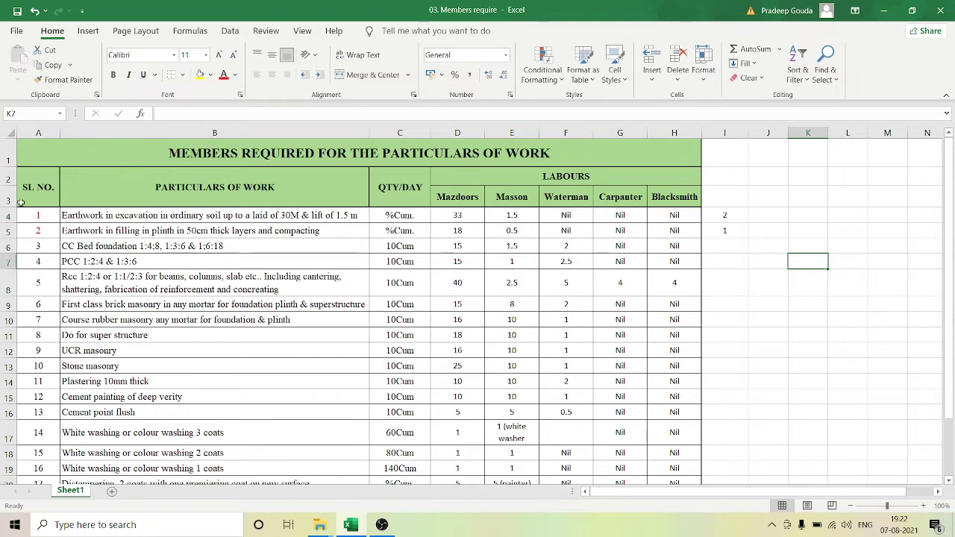
Color serial number 3 red, review the CC Bed foundation row's labour values, and enter 2 beside it in cell I6
left_click(39, 245)
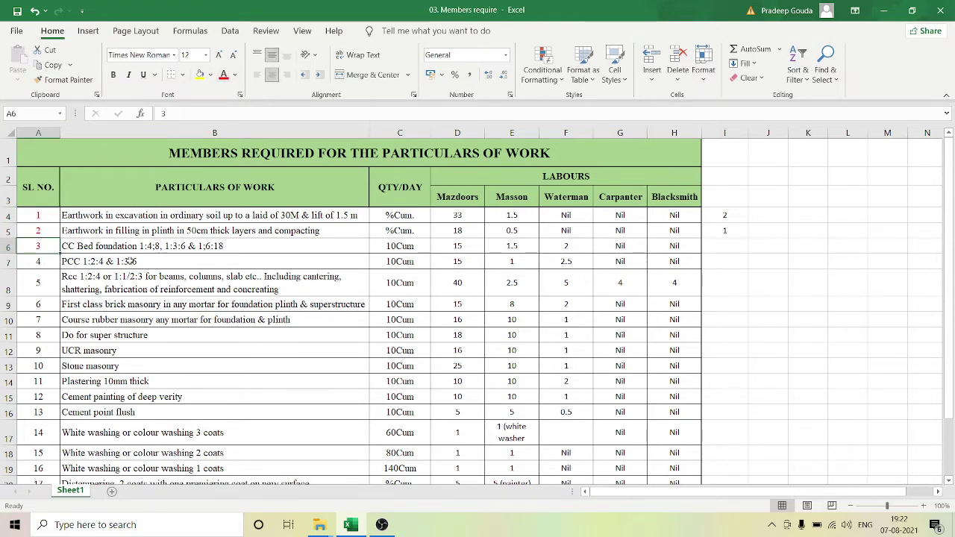
left_click(236, 248)
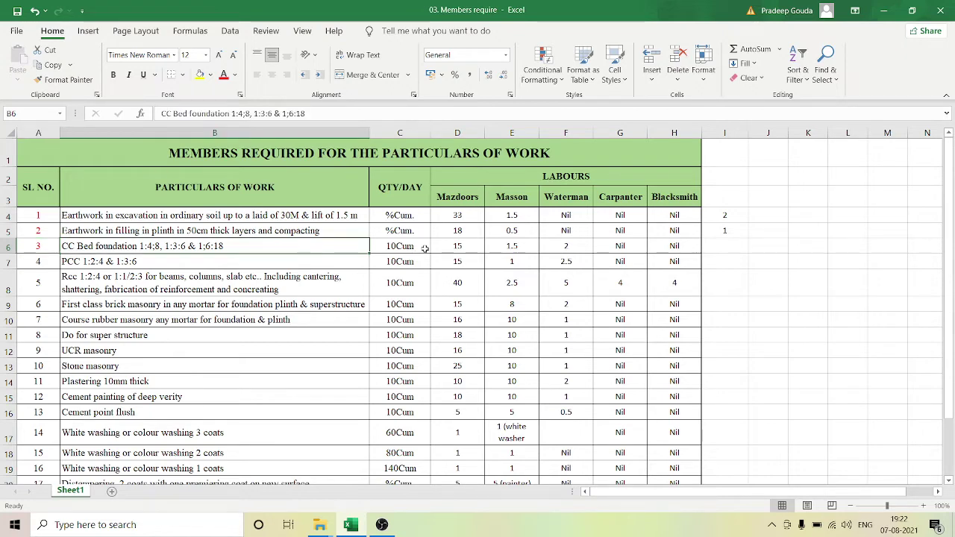
left_click(424, 249)
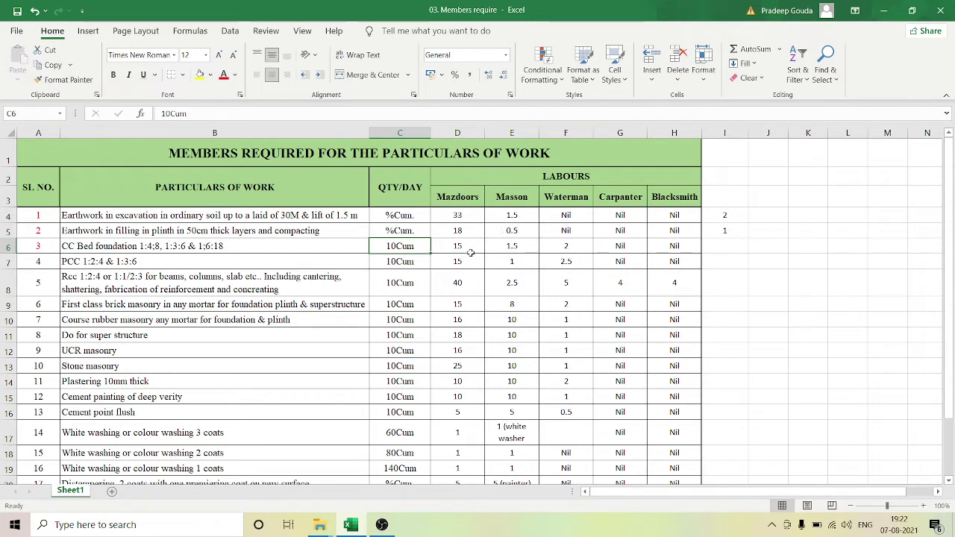
left_click(522, 249)
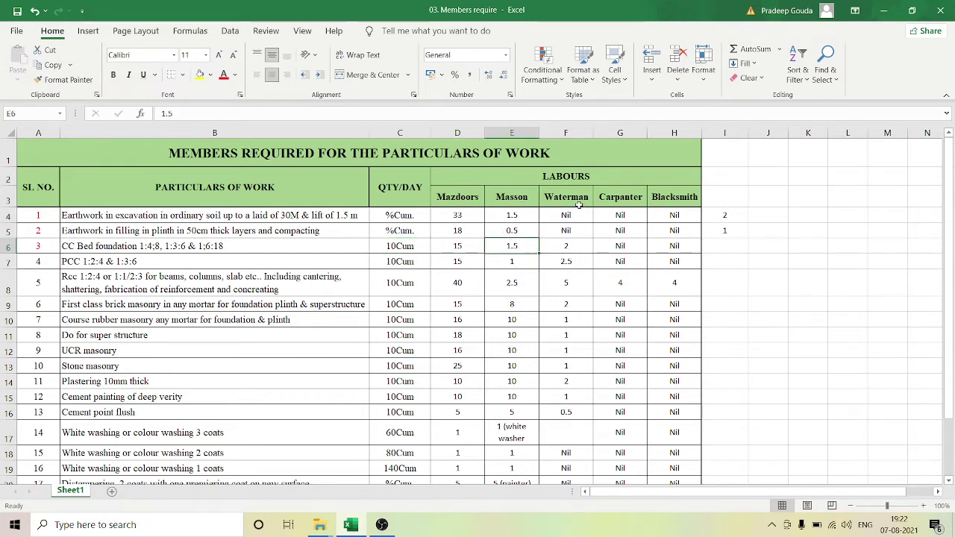
left_click(577, 247)
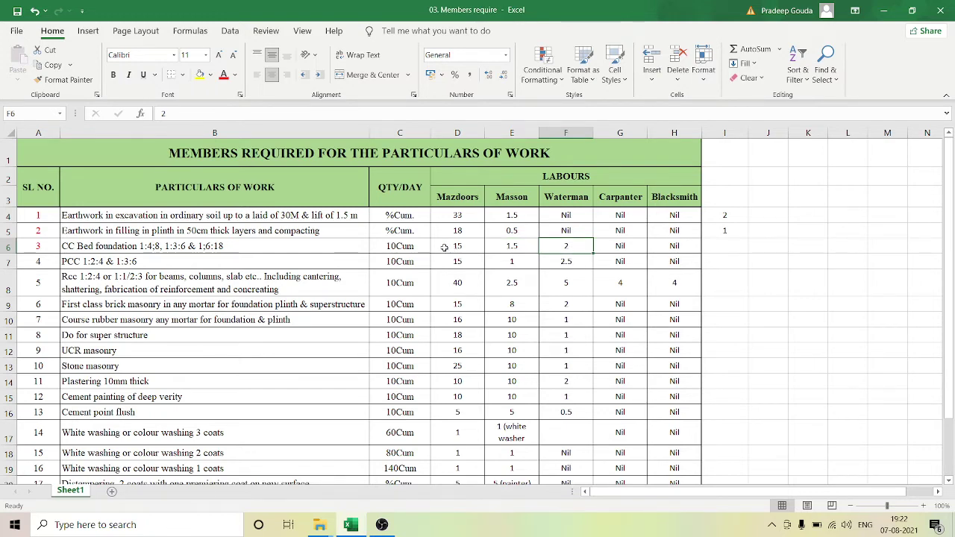
left_click_drag(444, 249, 557, 249)
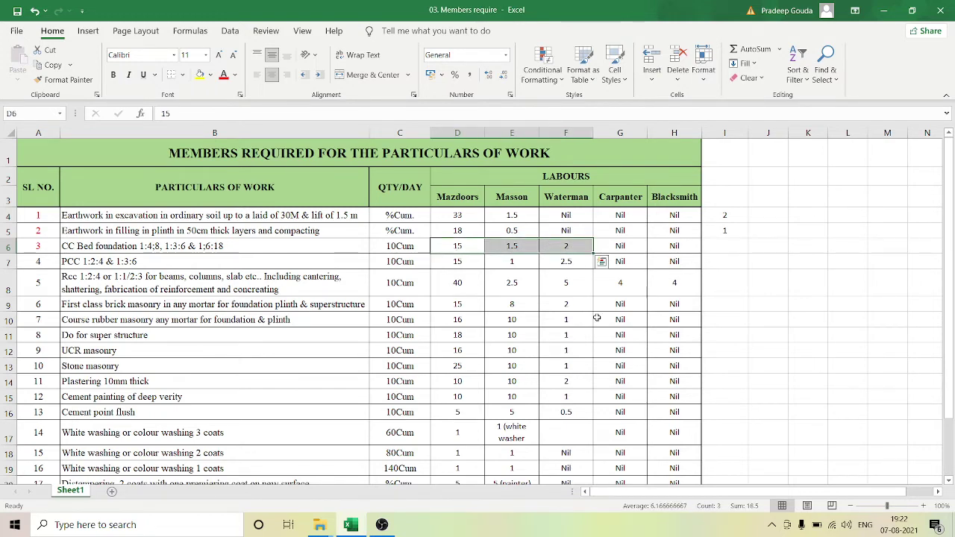
left_click(735, 246)
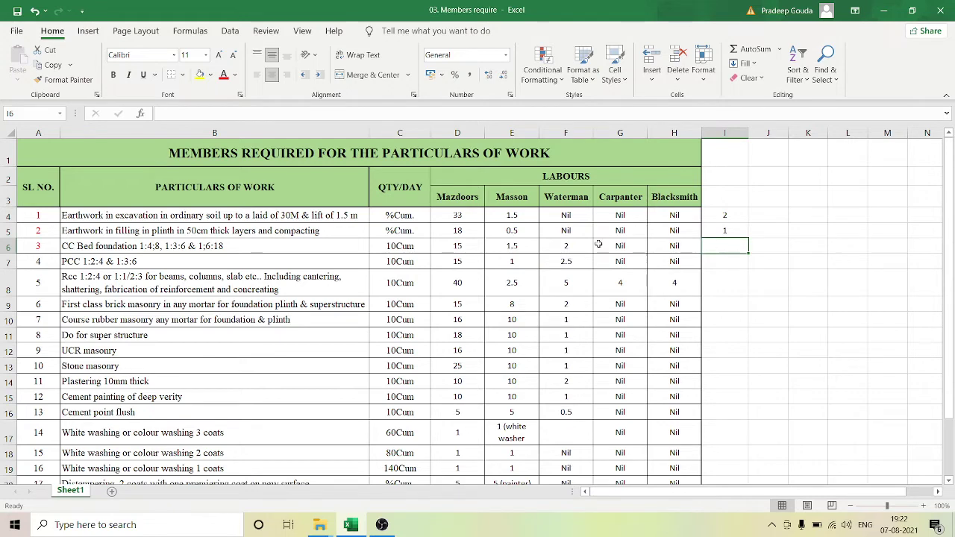
type("2")
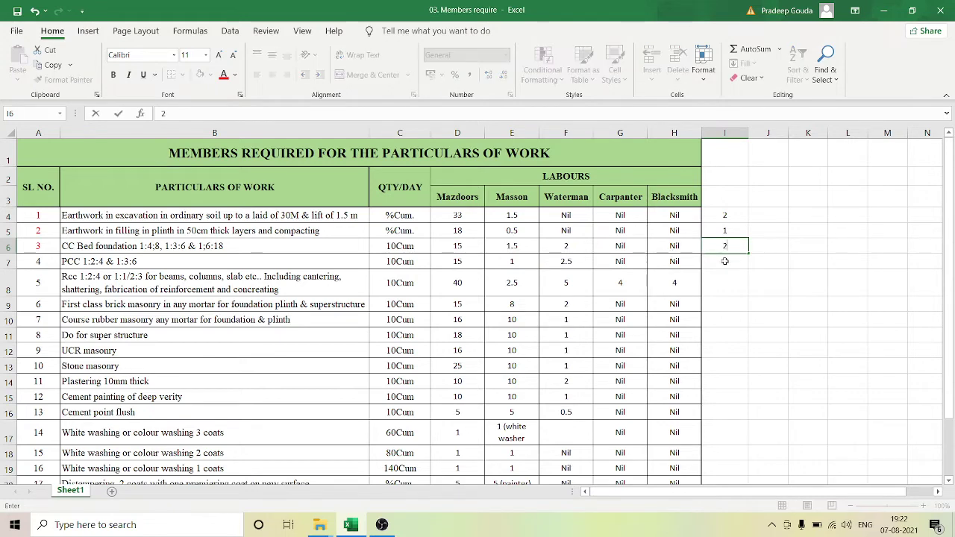
key("Return")
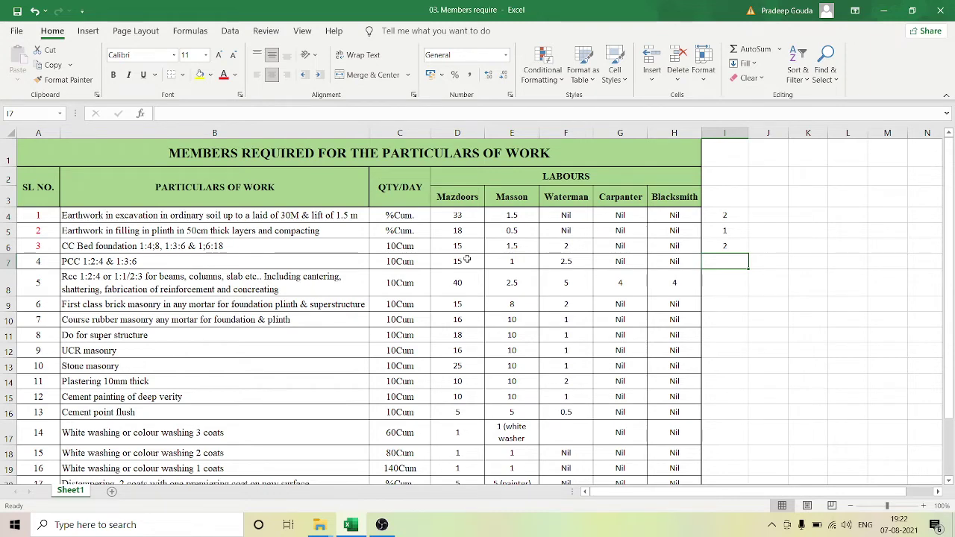
left_click(505, 249)
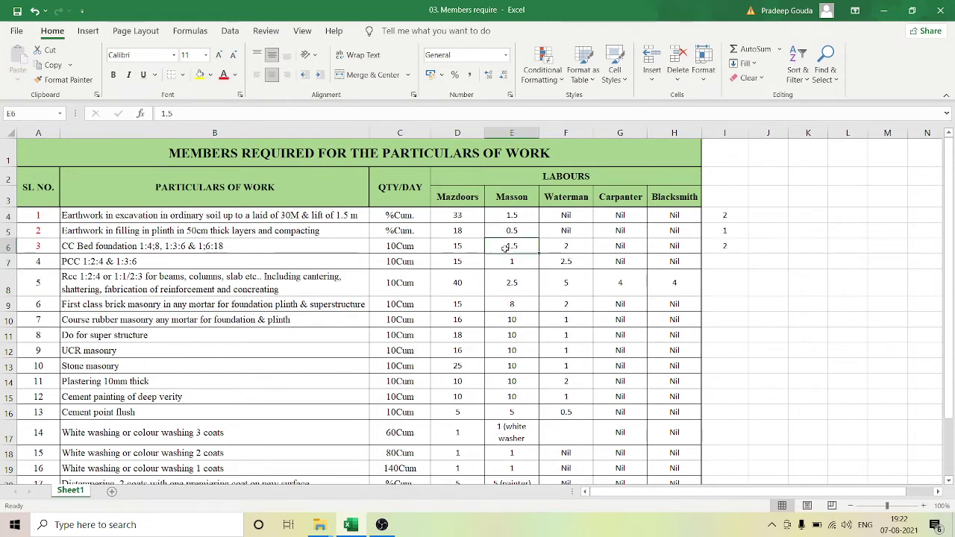
left_click(728, 250)
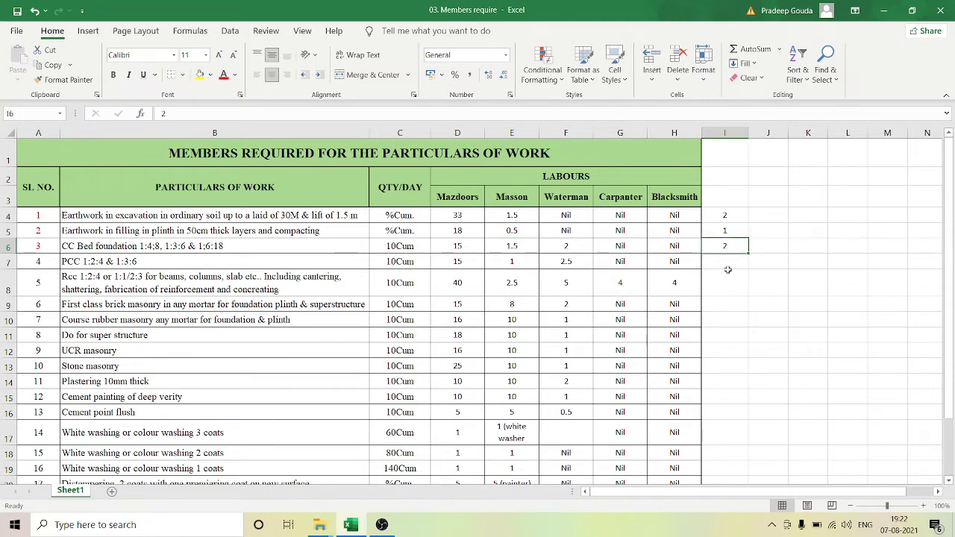
Color serial number 4 in cell A7 red and enter 3 beside the PCC row in cell I7
left_click(730, 264)
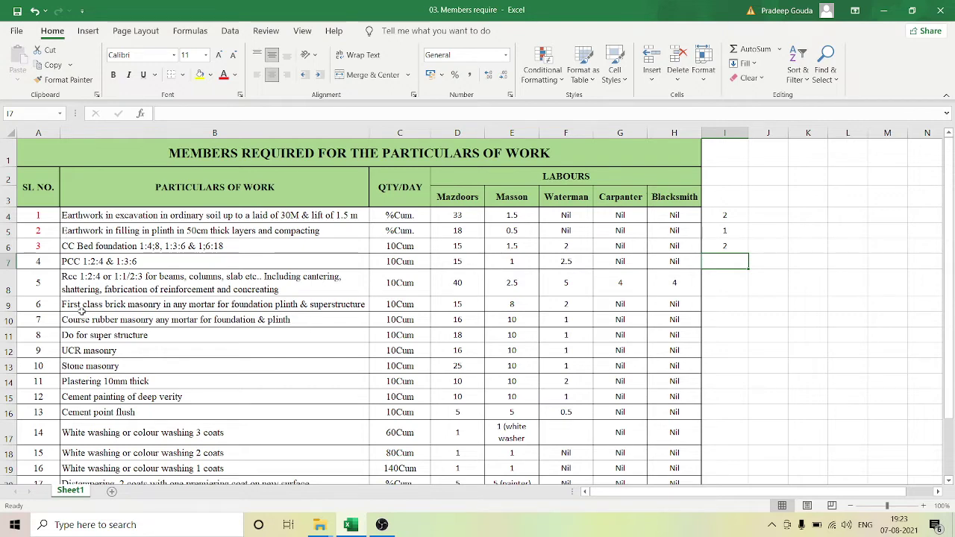
left_click(41, 261)
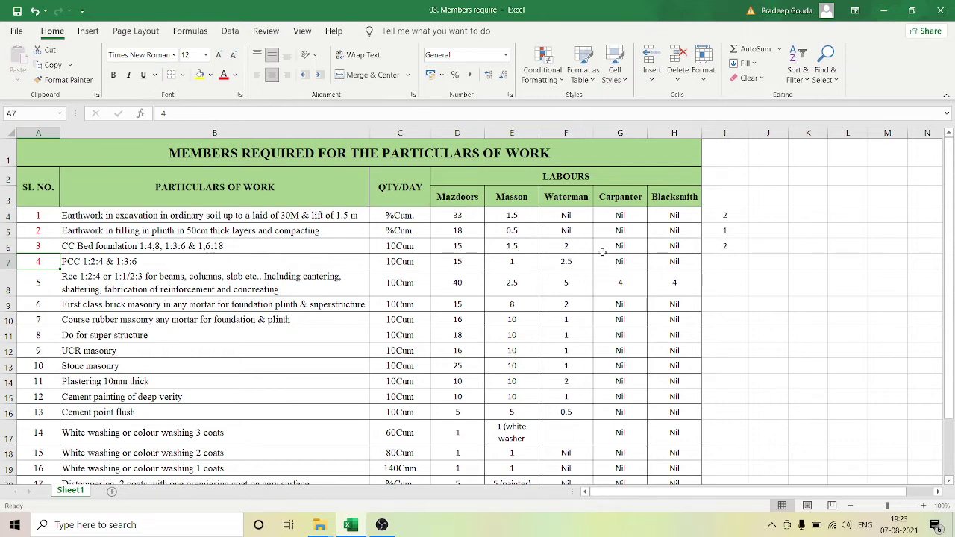
left_click(713, 270)
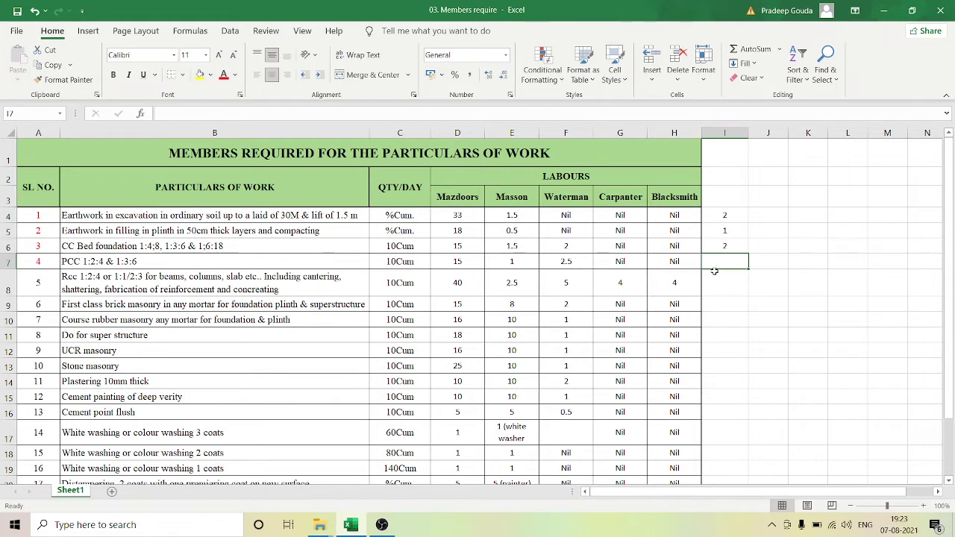
type("3")
key("Return")
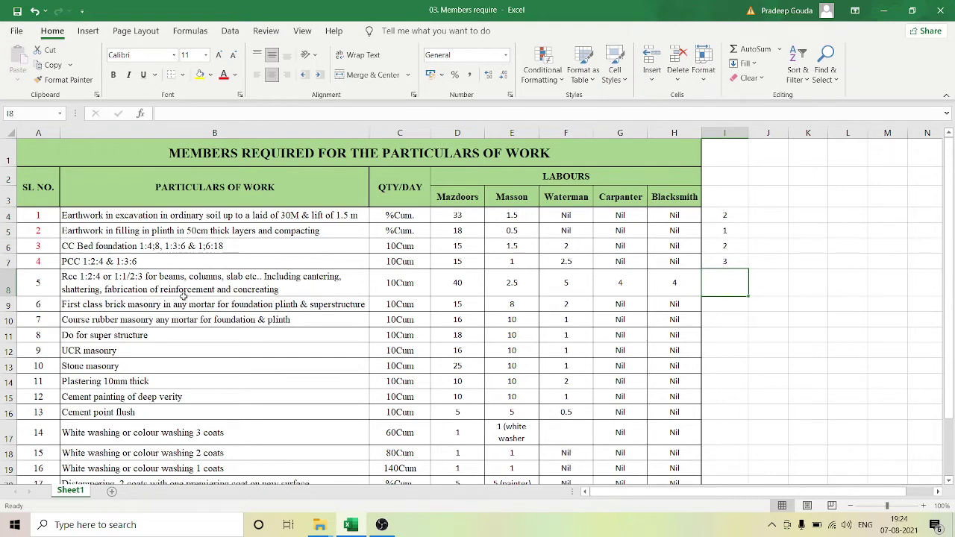
Color serial number 5 in cell A8 red and enter 3 beside the RCC row in cell I8
left_click(46, 288)
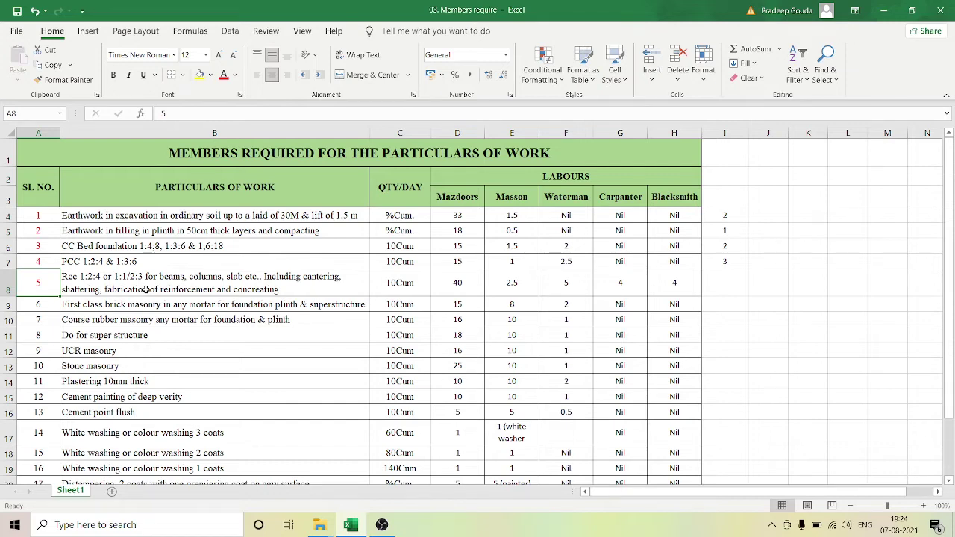
left_click(420, 288)
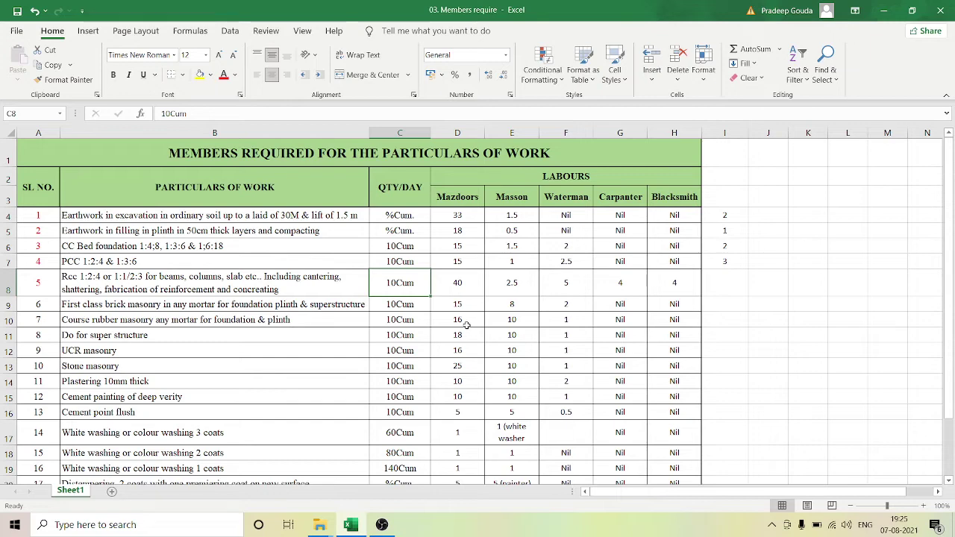
left_click(461, 283)
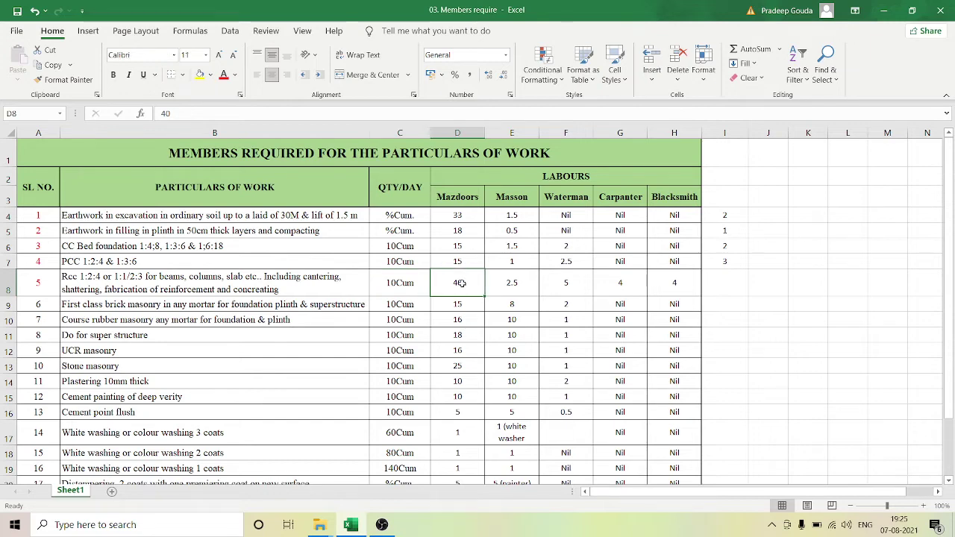
left_click(529, 292)
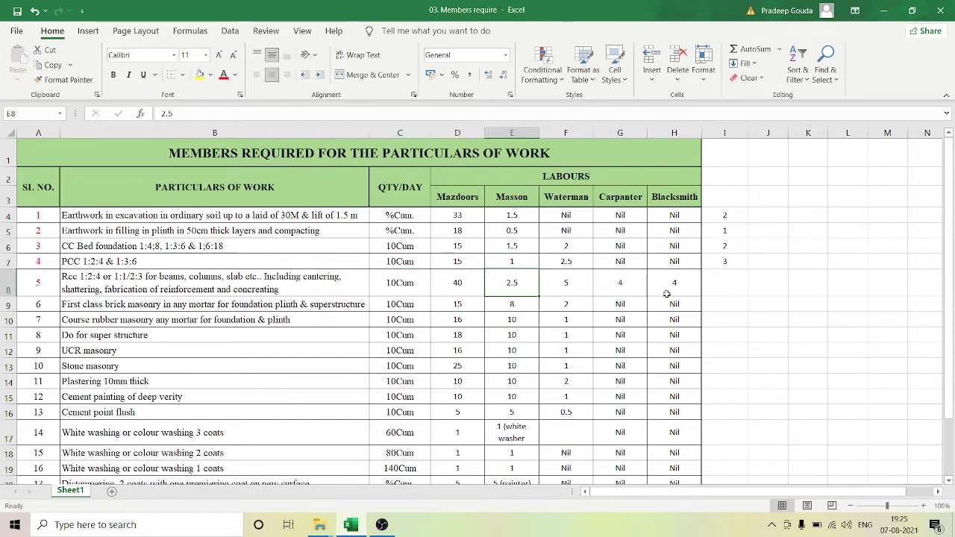
left_click(721, 287)
type("3")
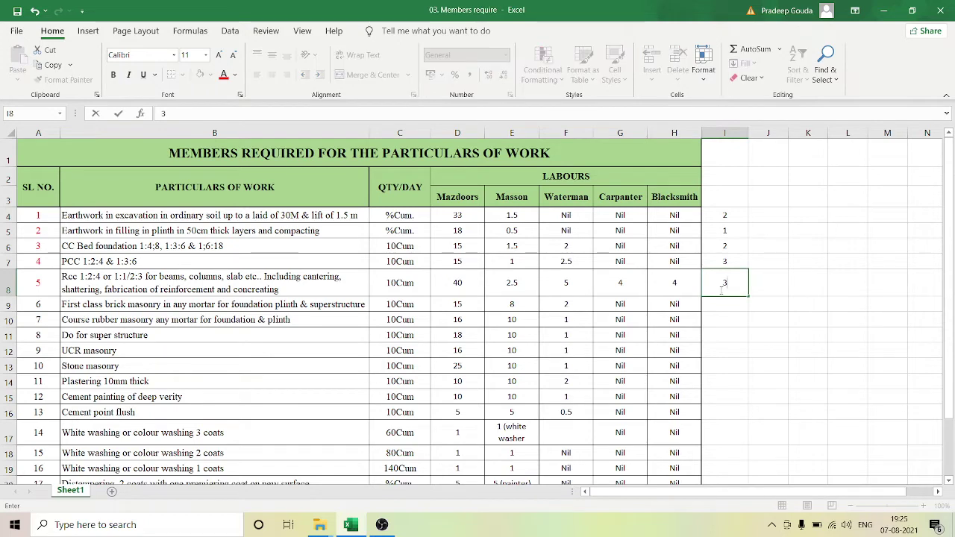
Review the RCC row's waterman, carpenter and blacksmith values, and select its full labour range D8:H8
left_click(580, 291)
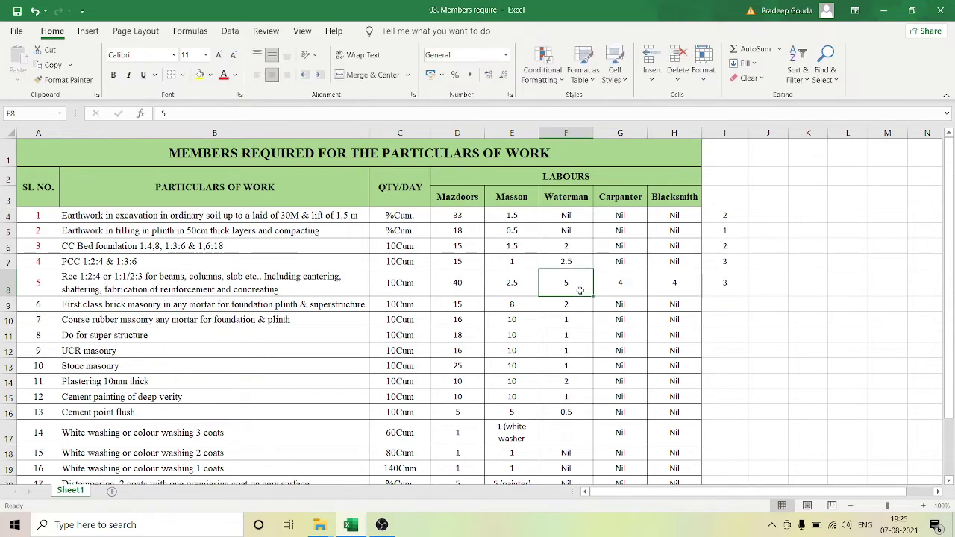
left_click(639, 282)
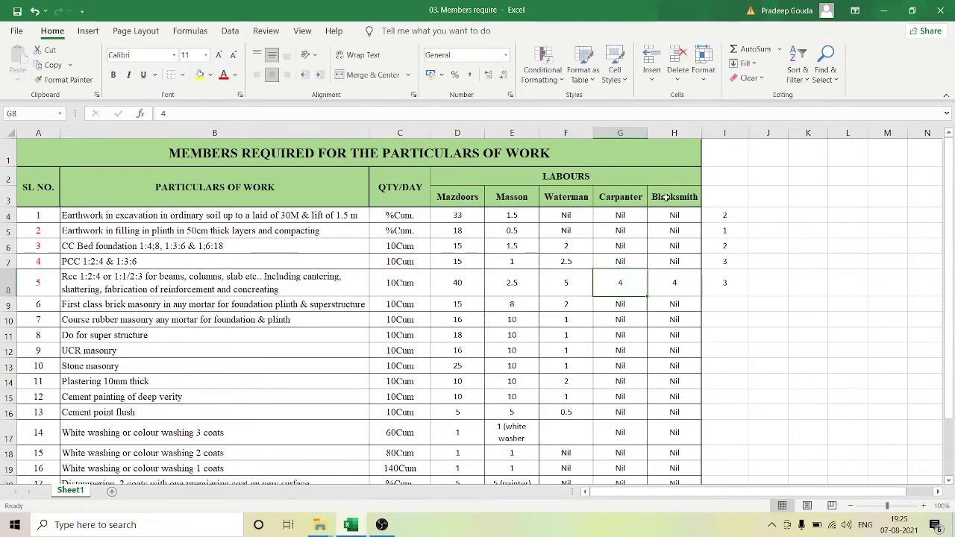
left_click(683, 283)
left_click(780, 292)
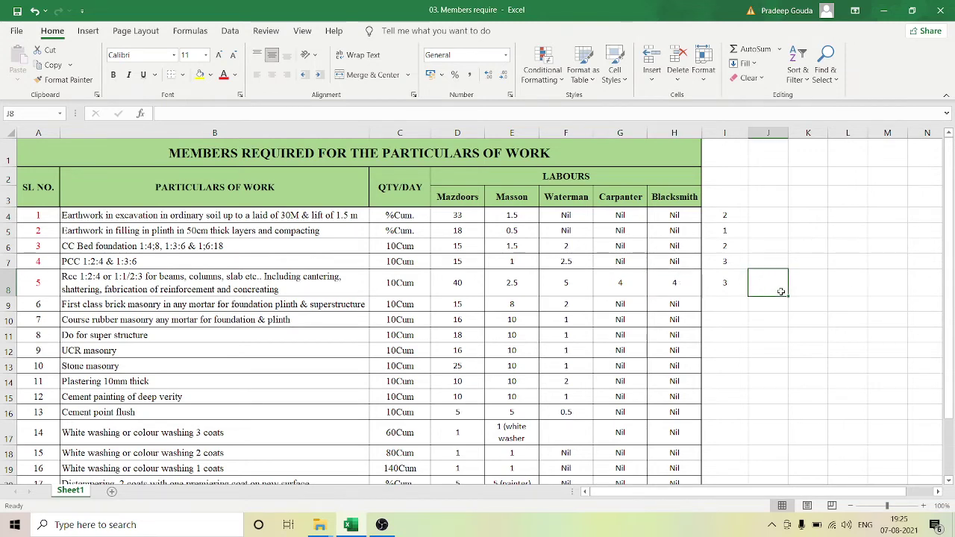
left_click_drag(457, 283, 681, 284)
left_click(785, 289)
left_click_drag(461, 283, 650, 282)
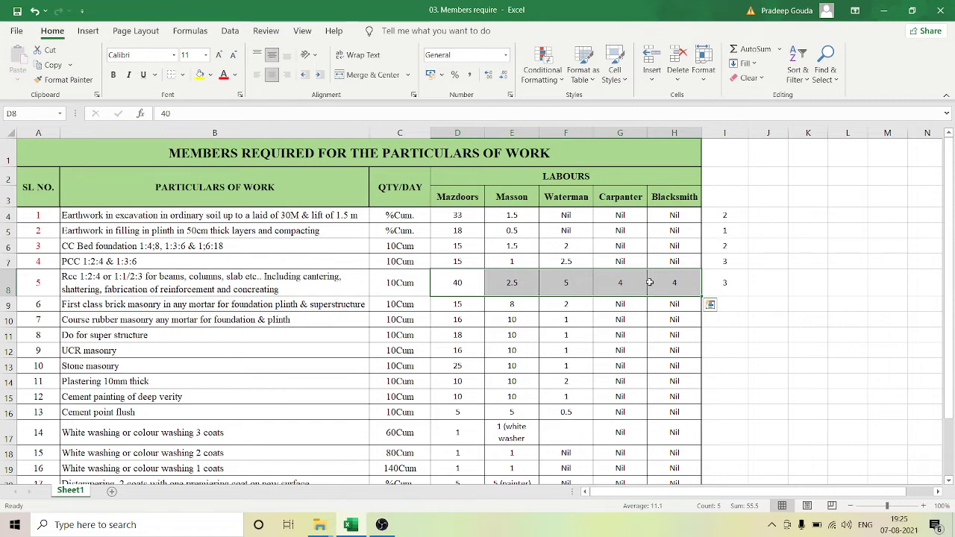
Color serial number 6 in cell A9 red and review the first class brick masonry row's quantity and labour values
left_click(44, 307)
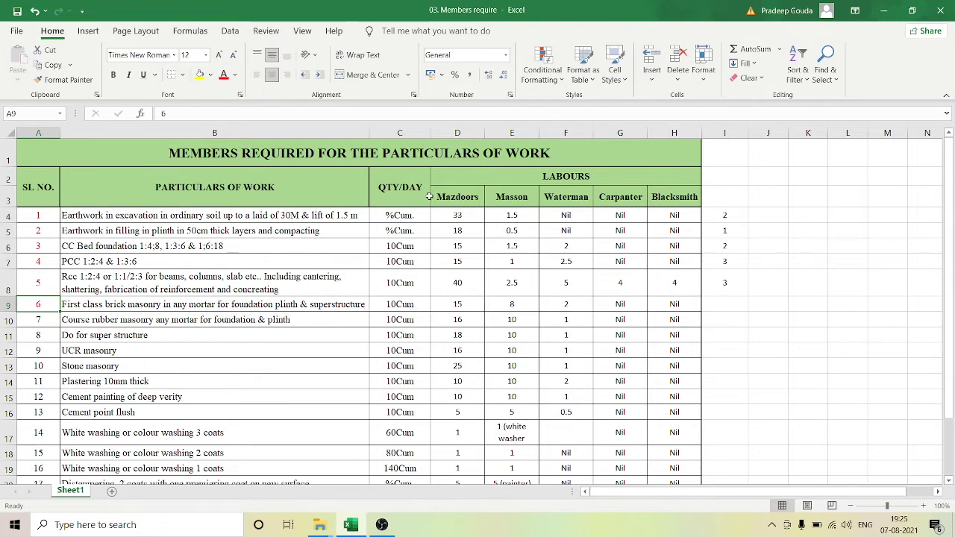
left_click(409, 310)
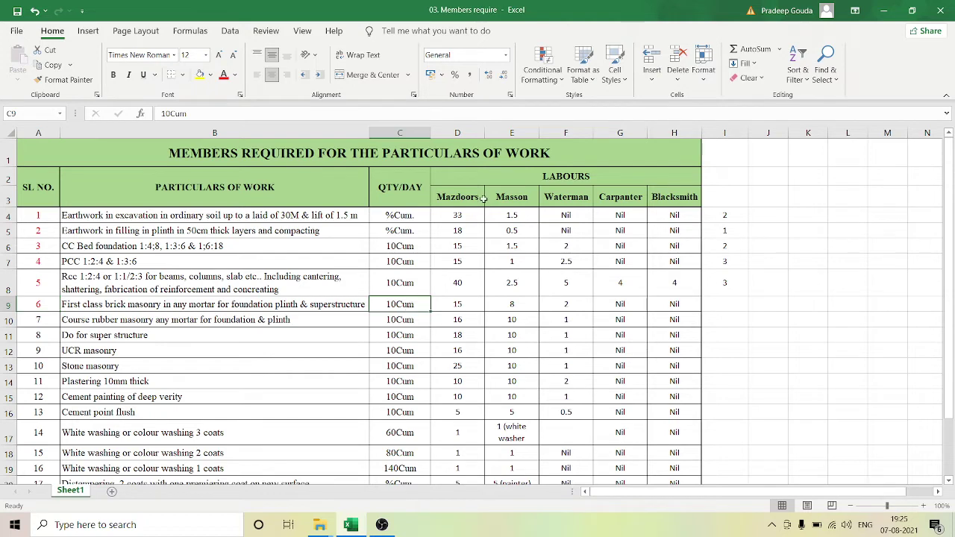
left_click(470, 309)
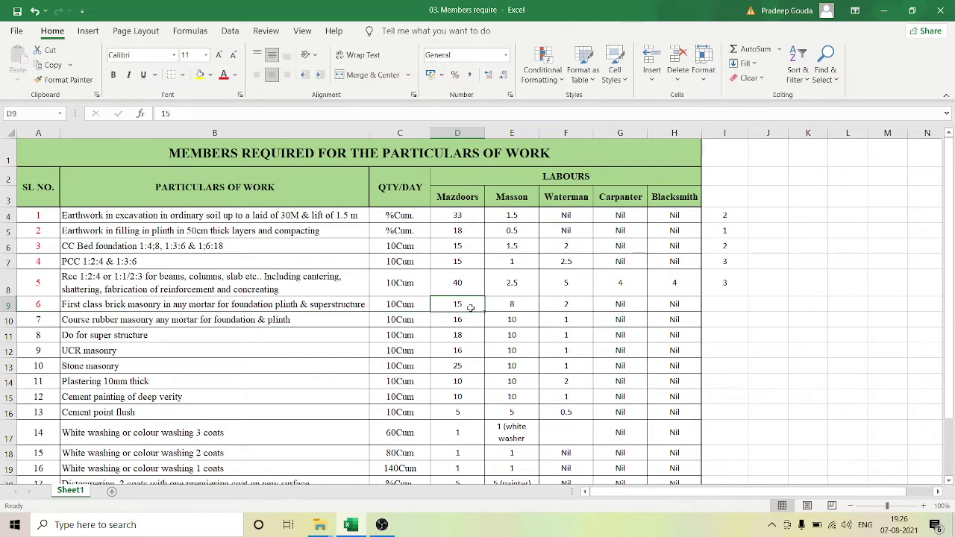
left_click(523, 307)
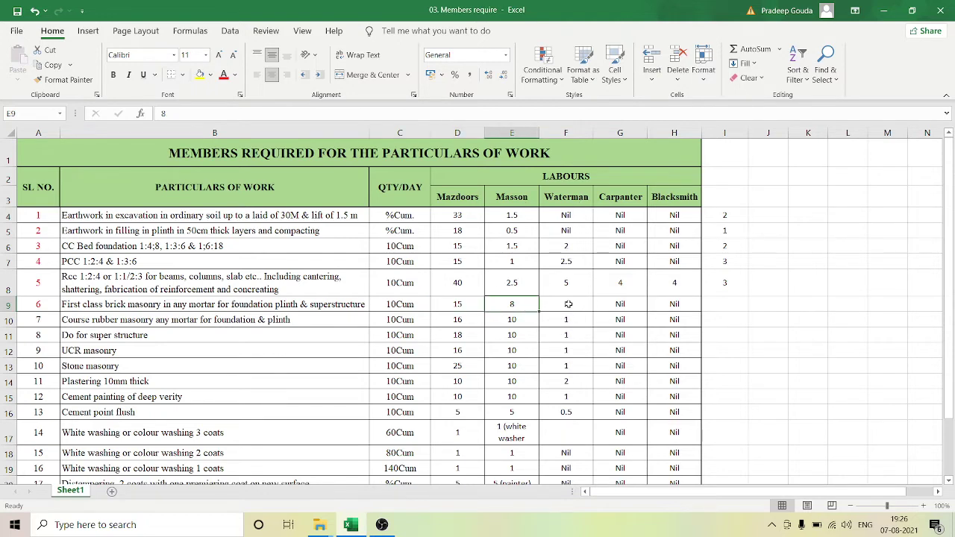
left_click(568, 304)
left_click_drag(634, 306, 651, 307)
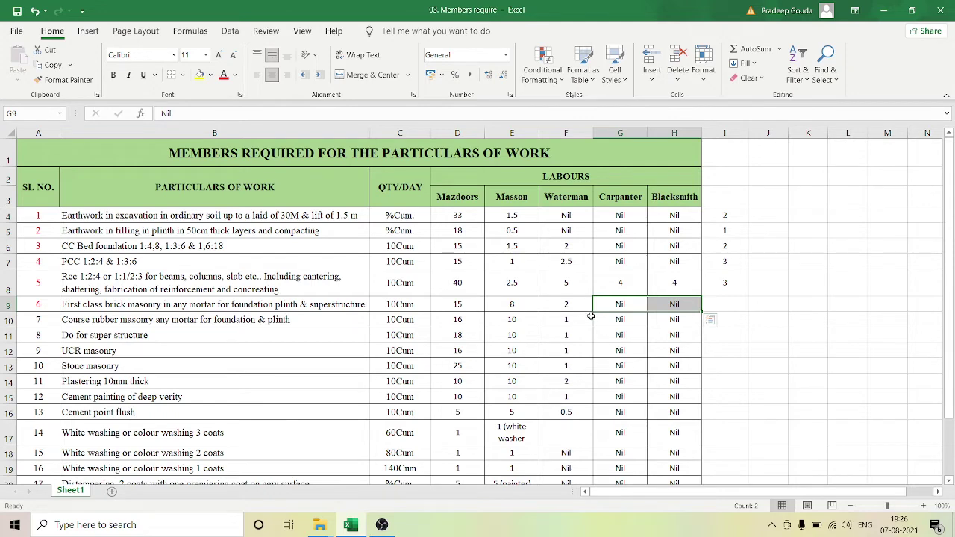
Color serial number 7 in cell A10 red and review the foundation and plinth course masonry row's quantity and labour values
left_click(24, 324)
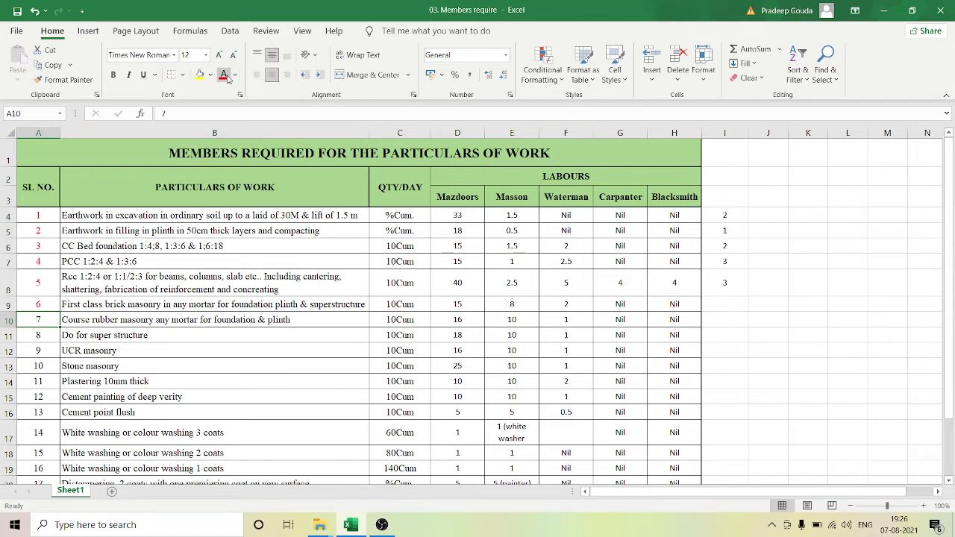
left_click(415, 321)
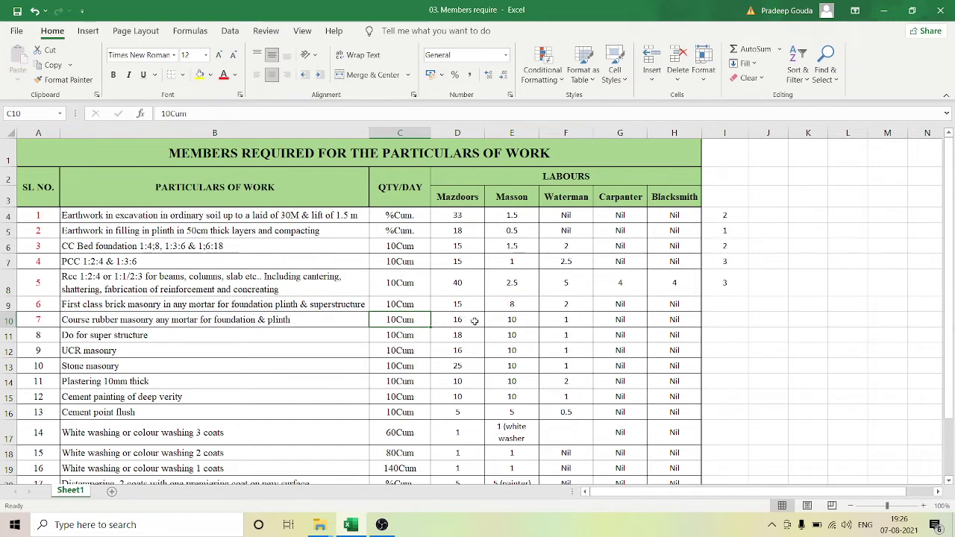
left_click(475, 321)
left_click(524, 321)
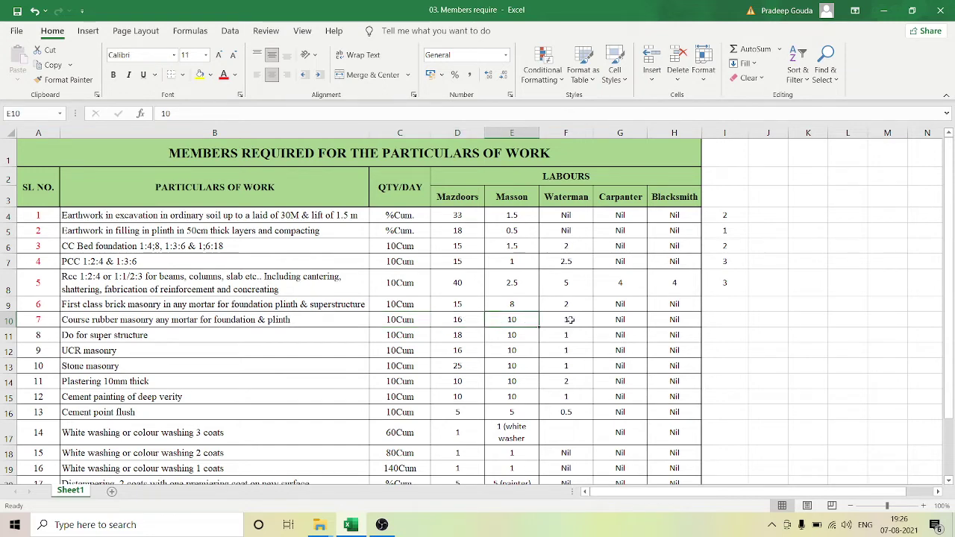
left_click(569, 319)
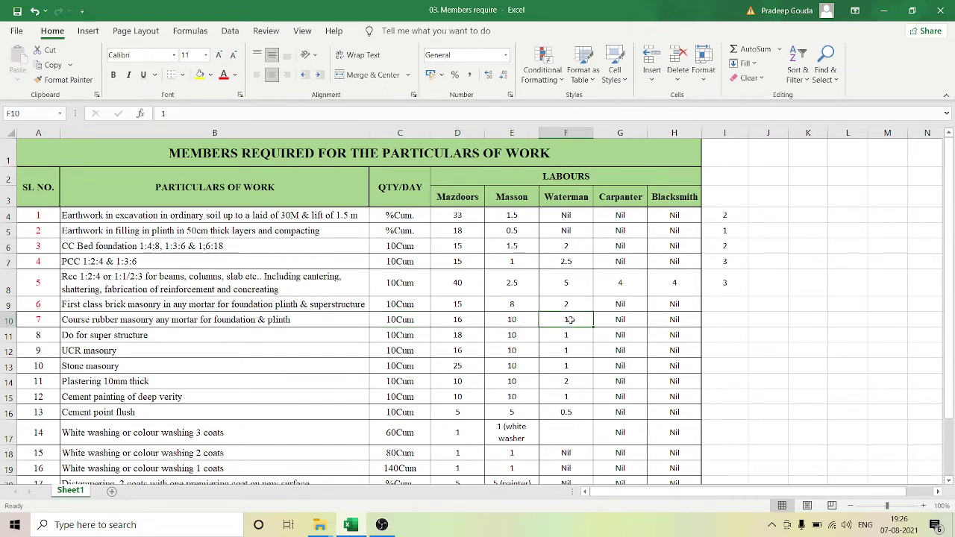
left_click_drag(407, 322, 565, 324)
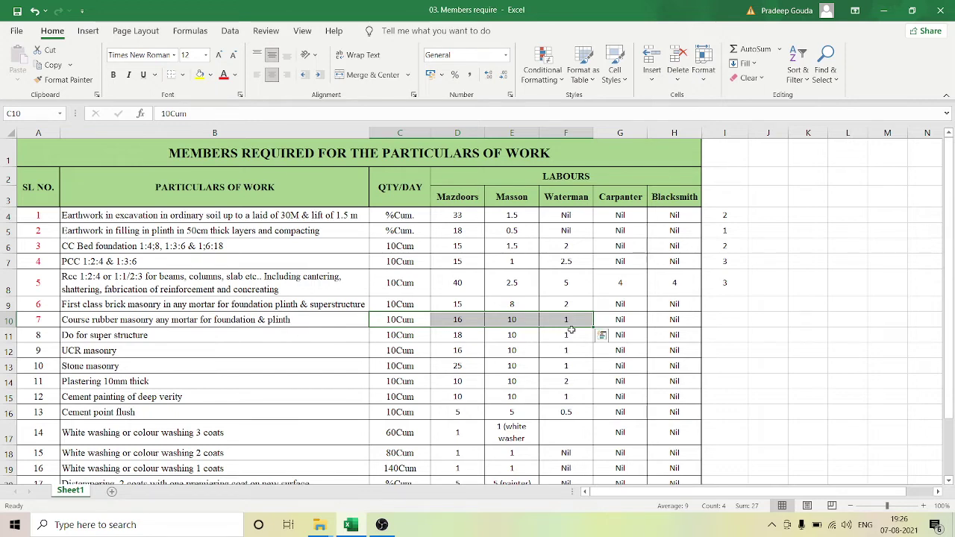
Color serial number 8 in cell A11 red and review the super structure row's quantity, mazdoor, mason and waterman values
left_click(42, 337)
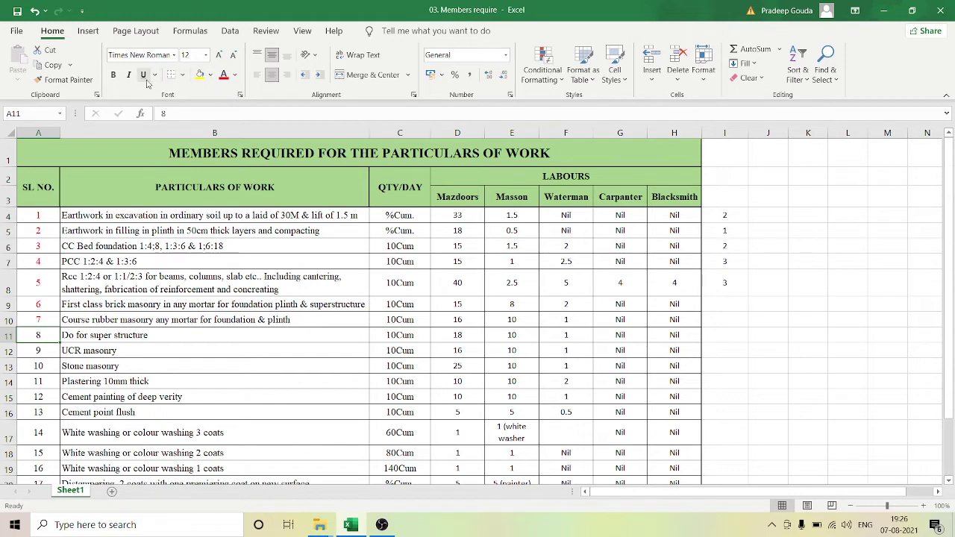
left_click(169, 335)
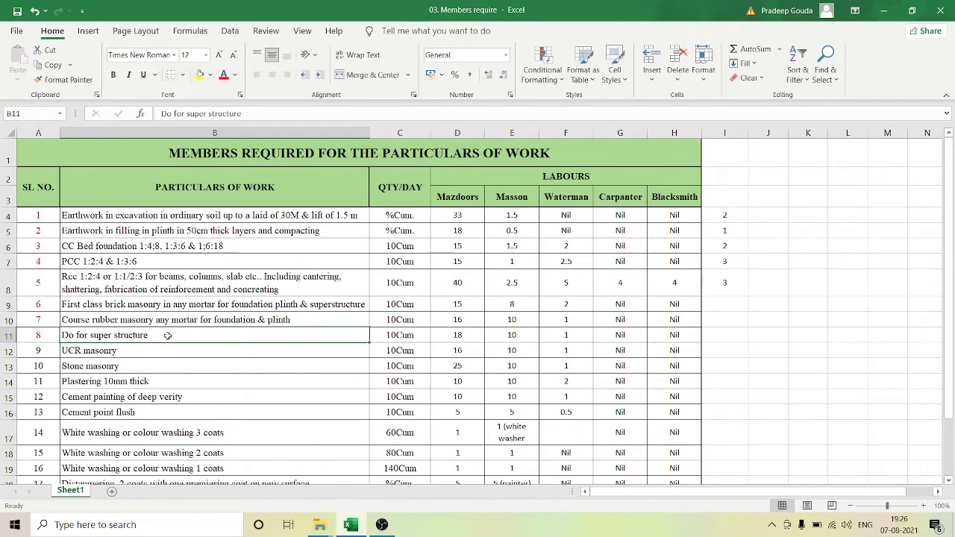
left_click(421, 339)
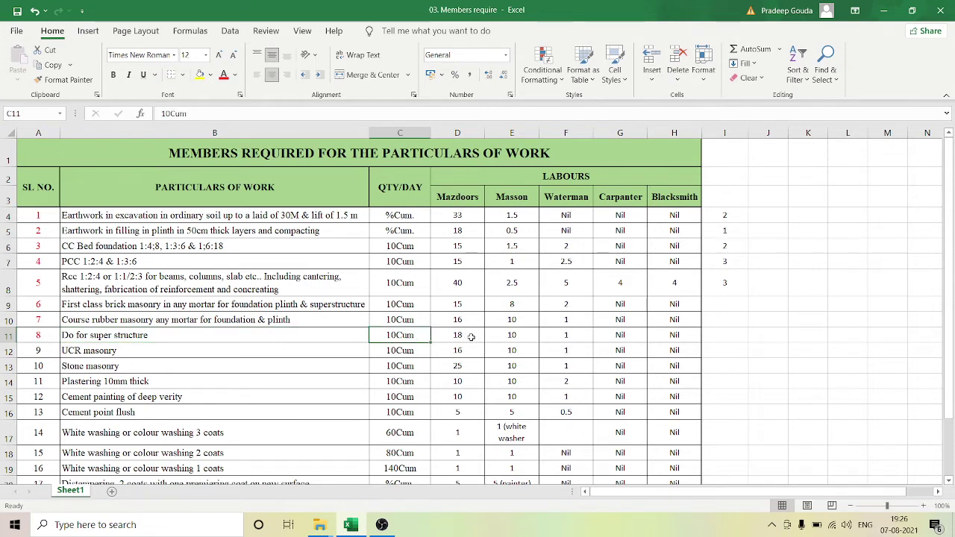
left_click(471, 337)
left_click(515, 336)
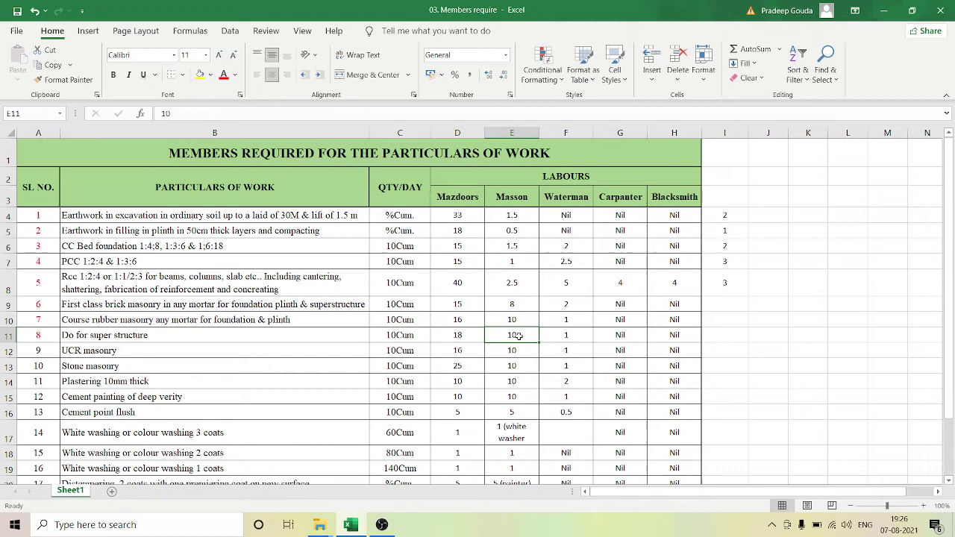
left_click(569, 336)
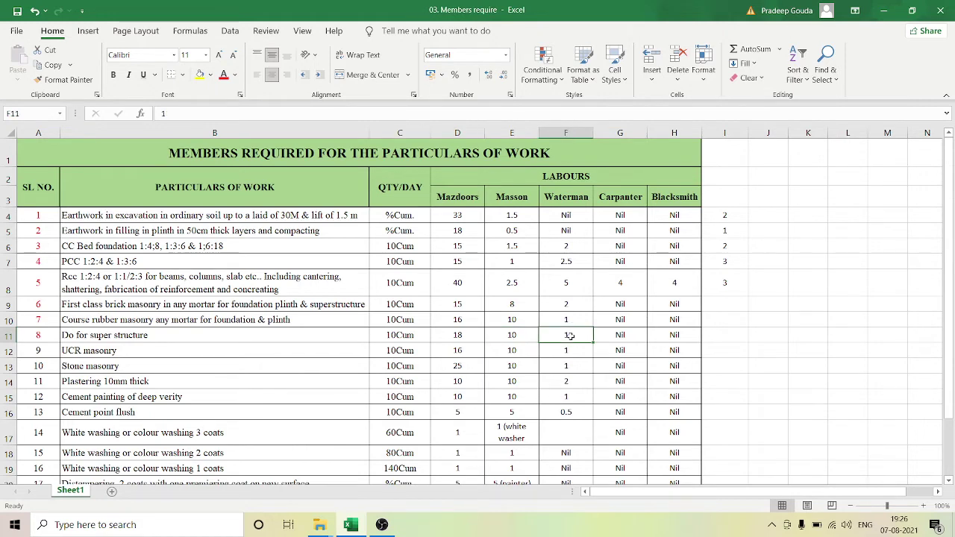
Color serial number 9 in cell A12 red and review the UCR masonry row's quantity and mazdoor values
scroll(569, 336, "down", 1)
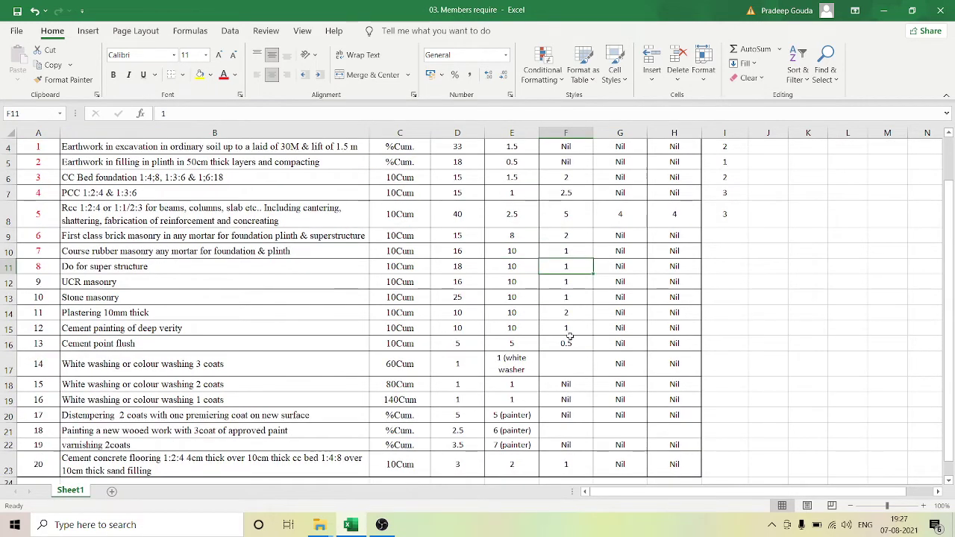
scroll(569, 336, "down", 1)
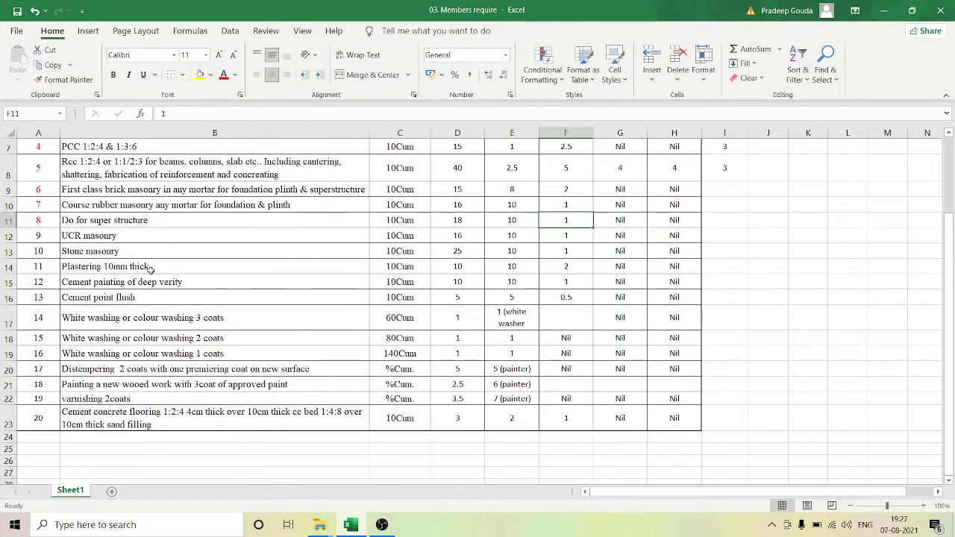
left_click(97, 237)
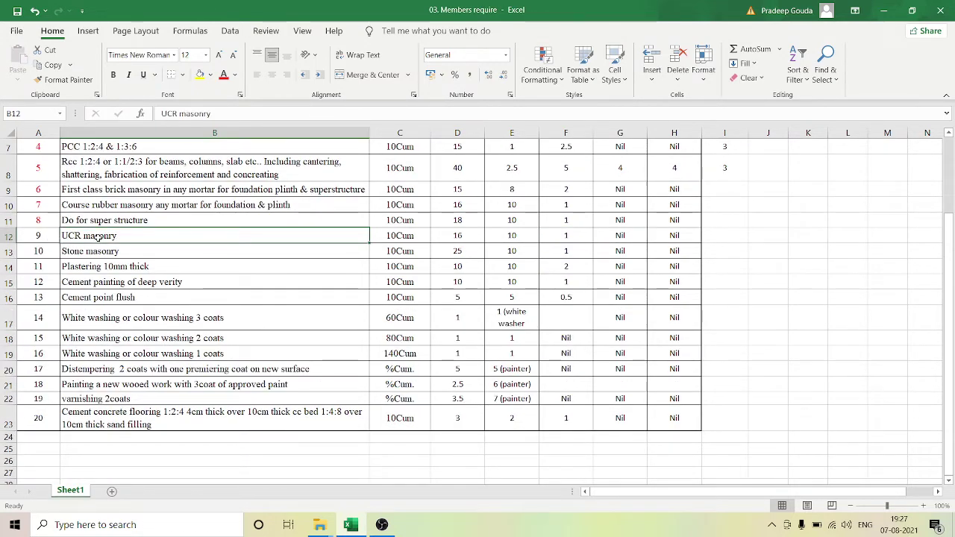
left_click(39, 237)
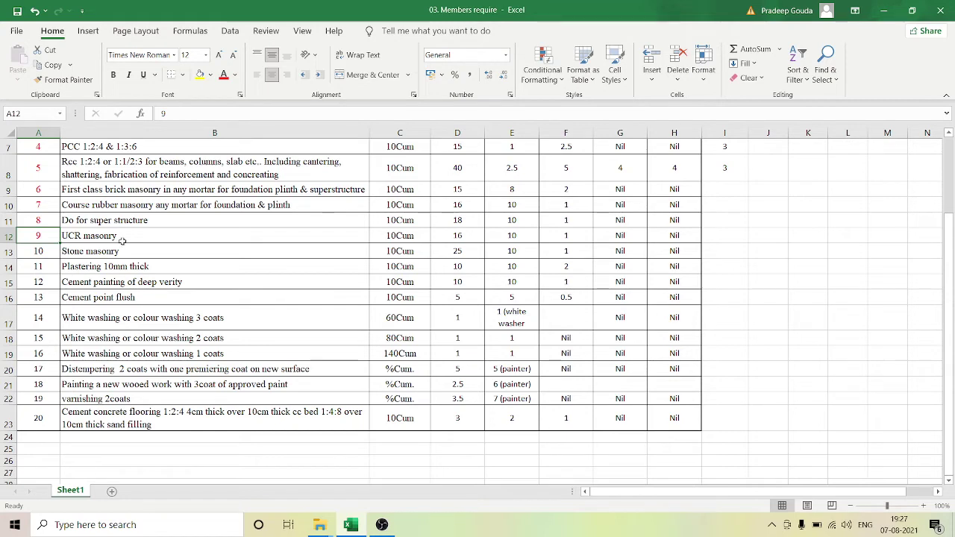
left_click(389, 238)
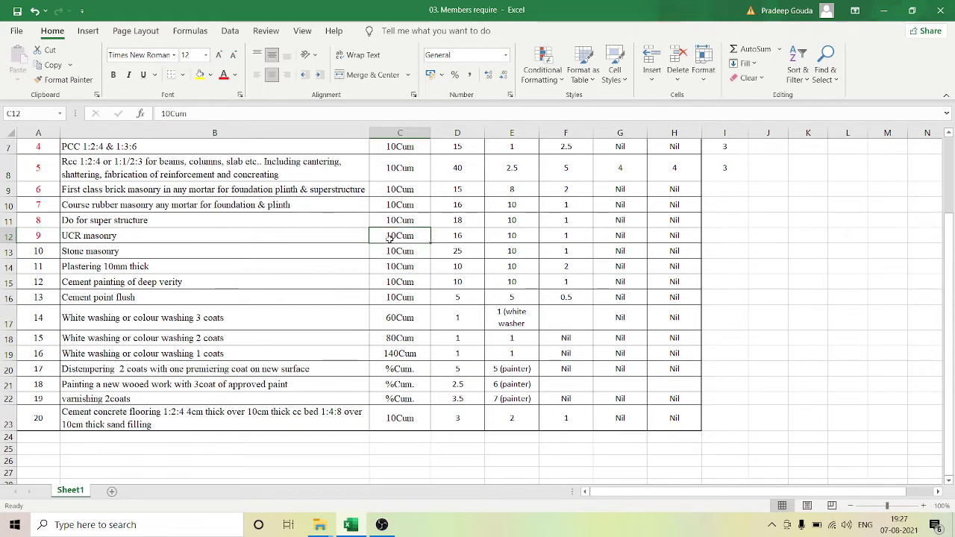
left_click(463, 236)
scroll(463, 236, "up", 2)
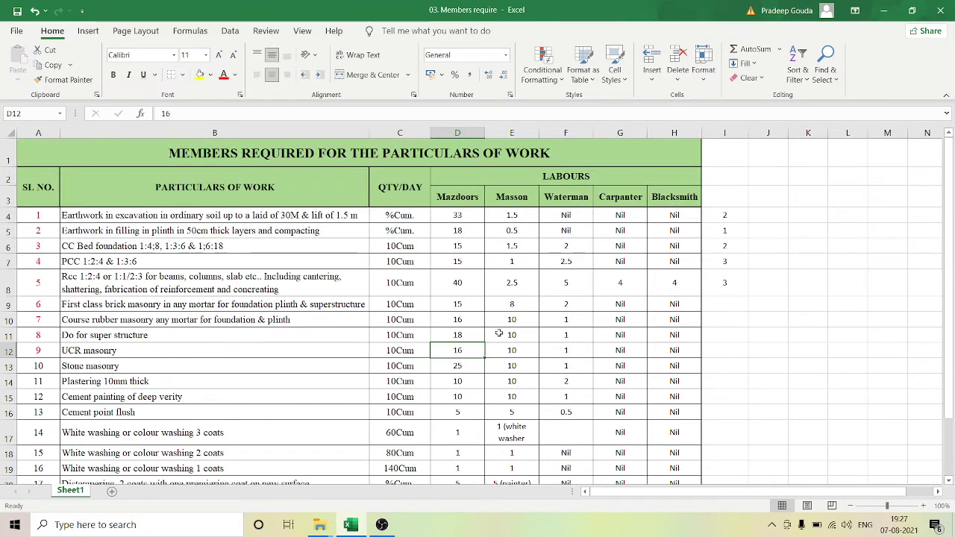
Color serial number 10 in cell A13 red and review the stone masonry row's mazdoor, mason and waterman values
left_click(849, 506)
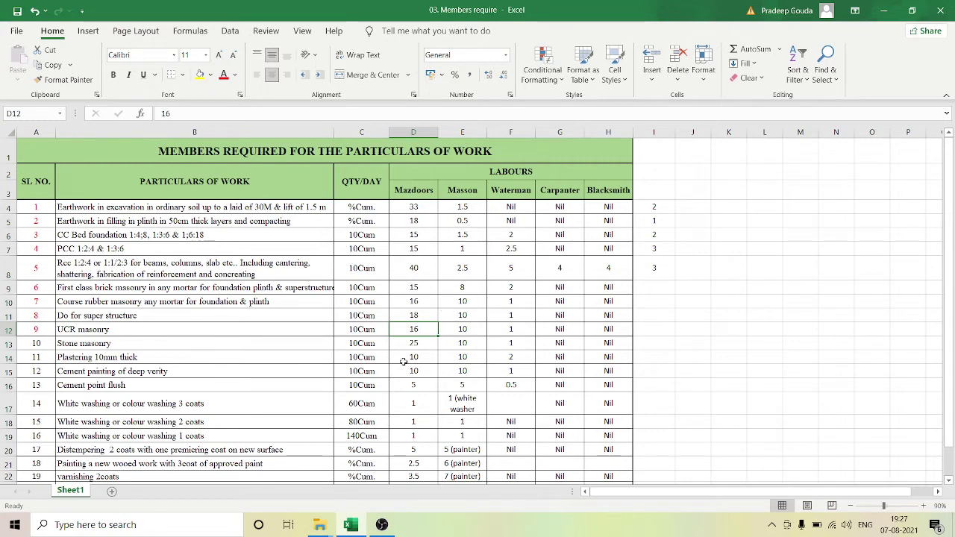
left_click(115, 344)
left_click(31, 343)
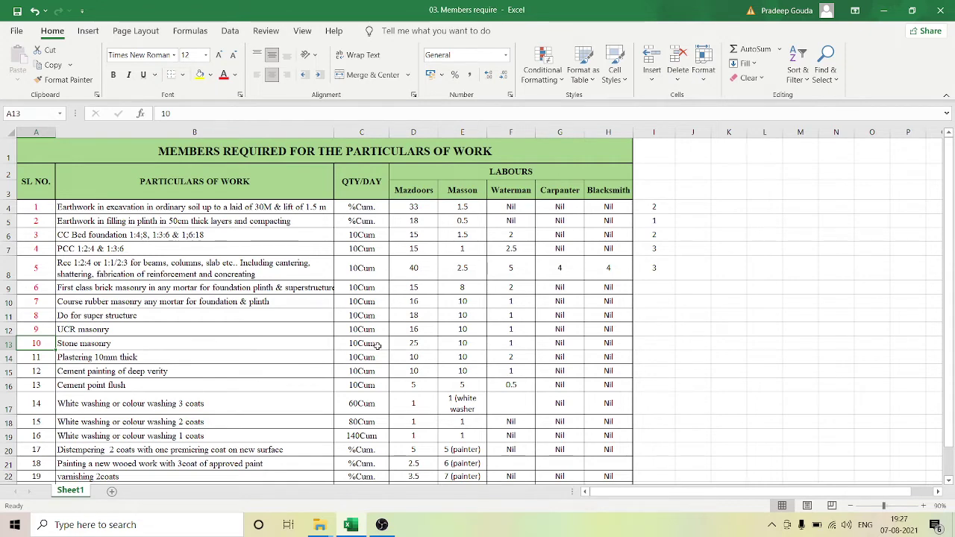
left_click(428, 346)
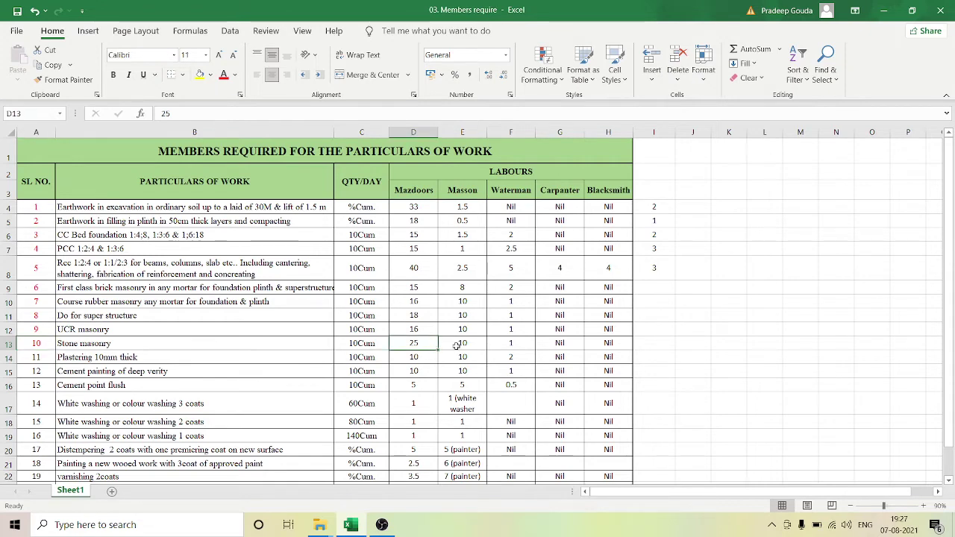
left_click(454, 346)
left_click(497, 347)
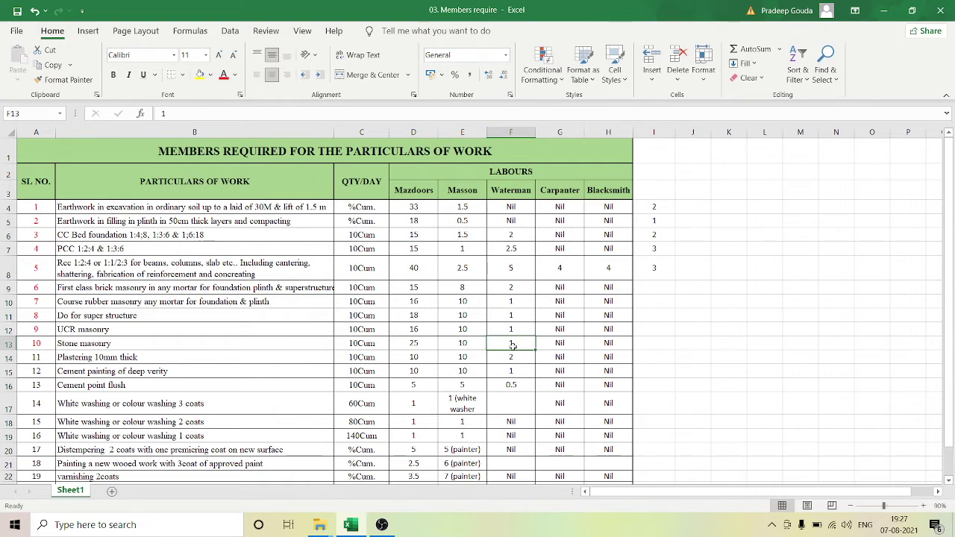
Color serial number 11 in cell A14 red and review the 10mm thick plastering row's quantity, mazdoor, mason and waterman values
left_click(36, 360)
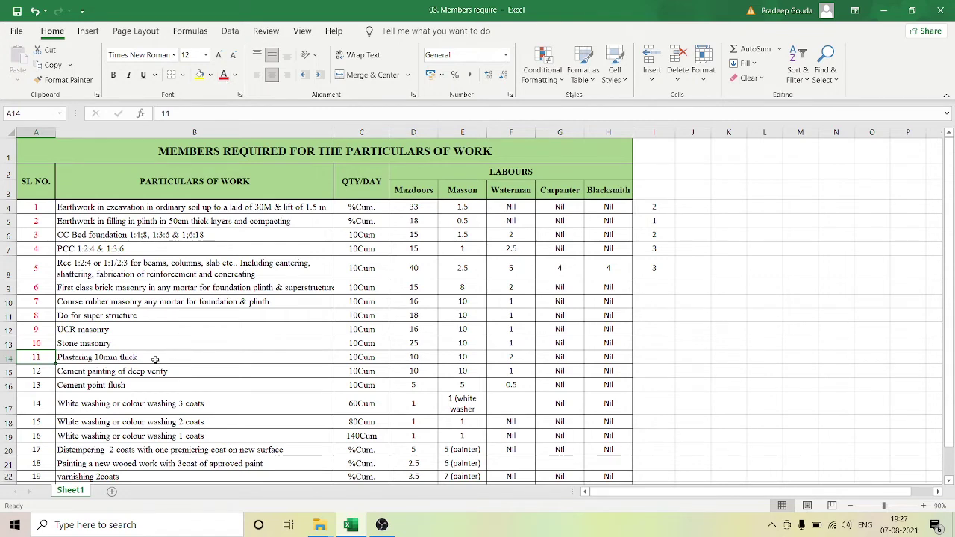
left_click(351, 358)
key("Right")
key("Right")
key("Right")
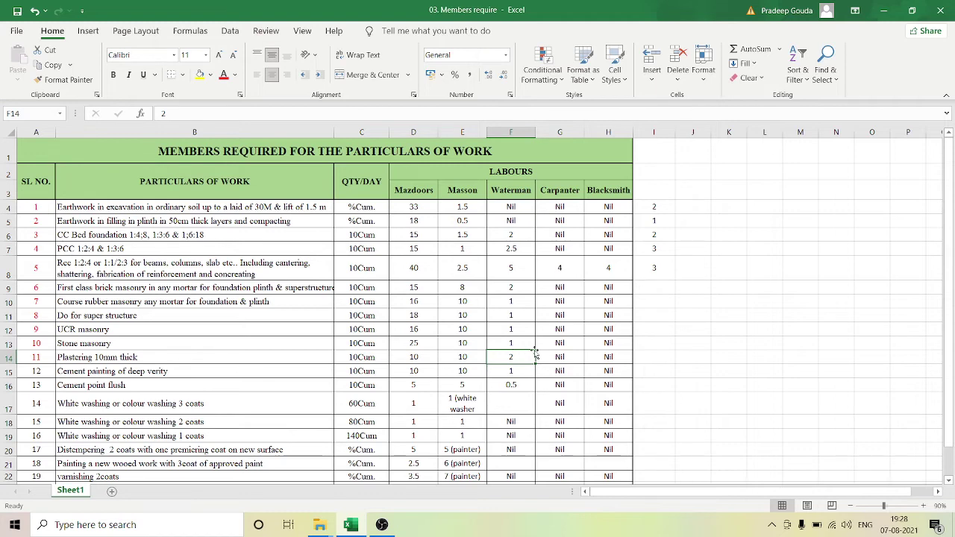
Color serial number 12 in cell A15 red and review the cement painting row's quantity, mazdoor, mason and waterman values
left_click(34, 372)
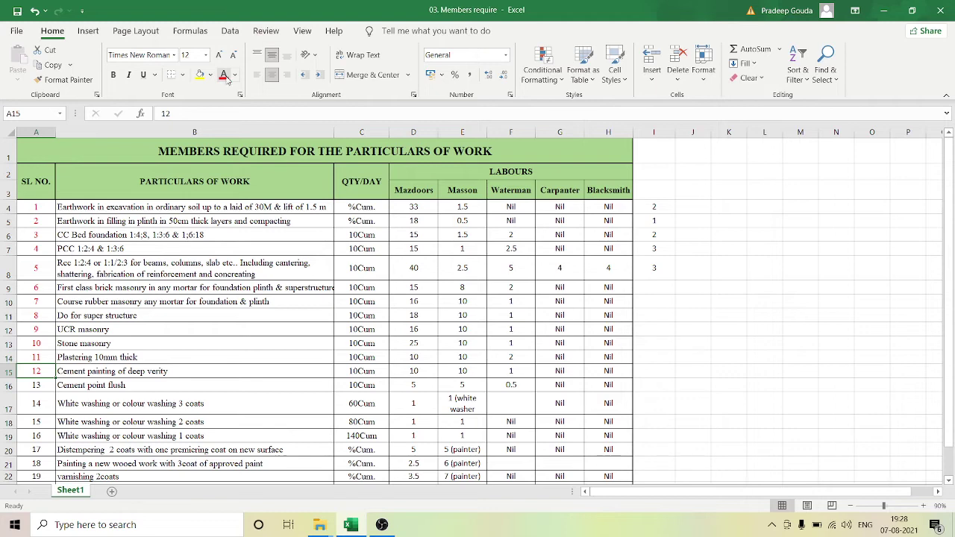
left_click(362, 374)
left_click(421, 372)
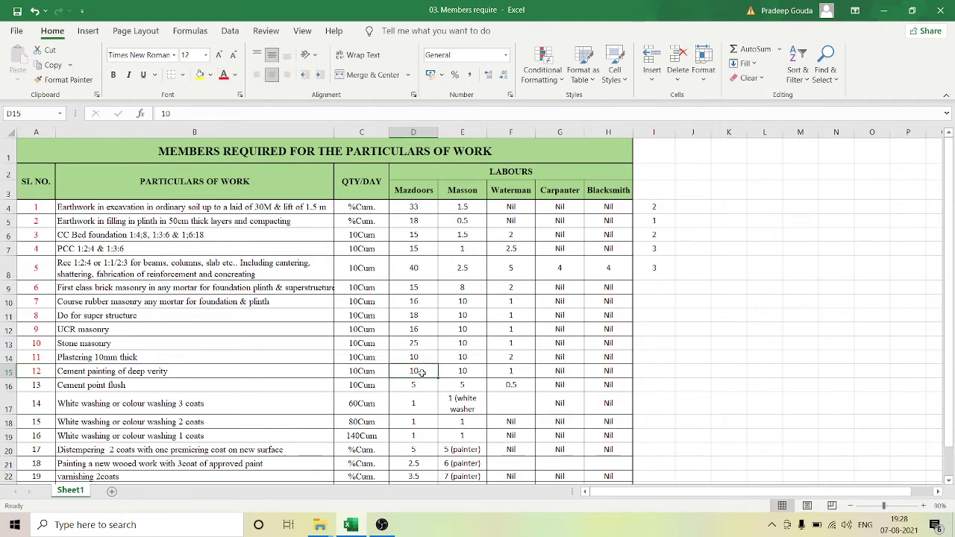
left_click(451, 373)
left_click(506, 372)
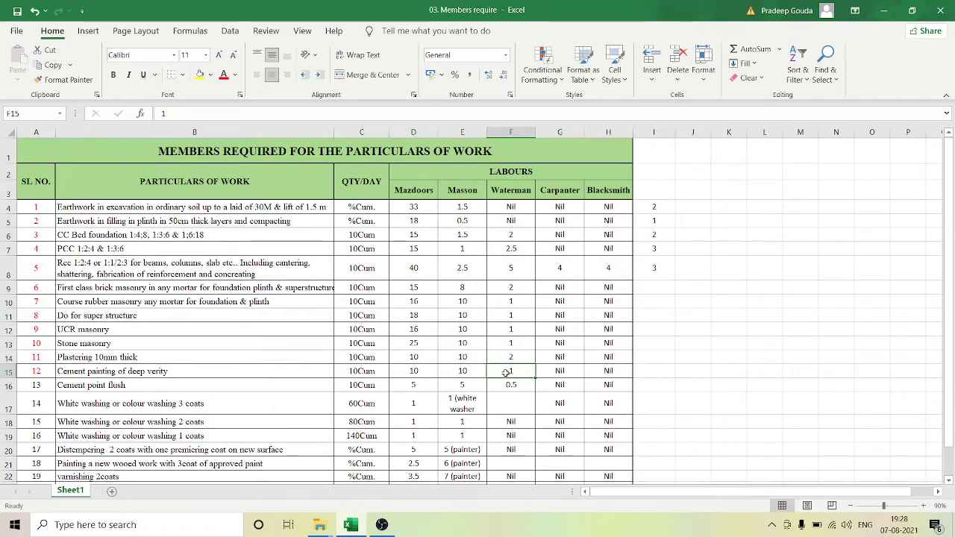
Review the cement point flush row's quantity and labour values and enter the rounded waterman figure 1 in cell I16
left_click(42, 388)
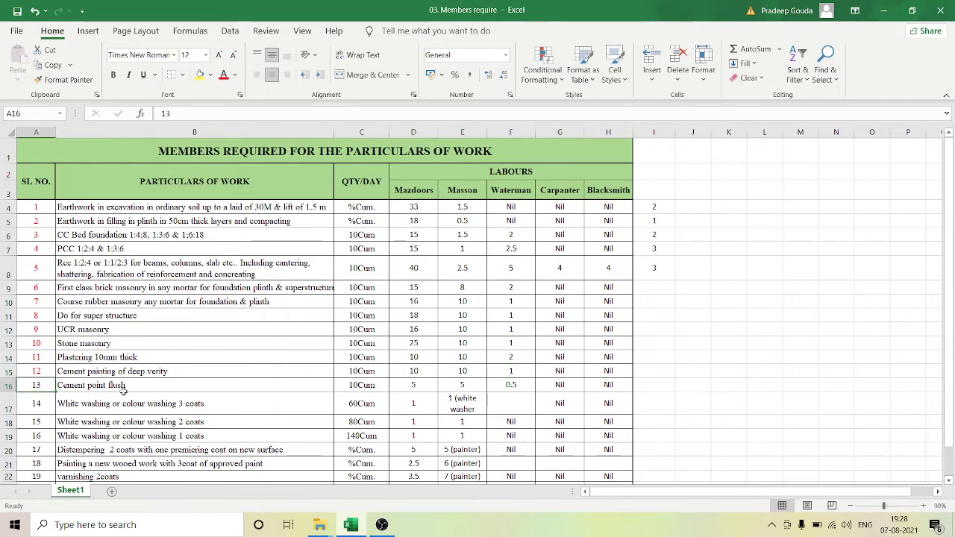
left_click(361, 385)
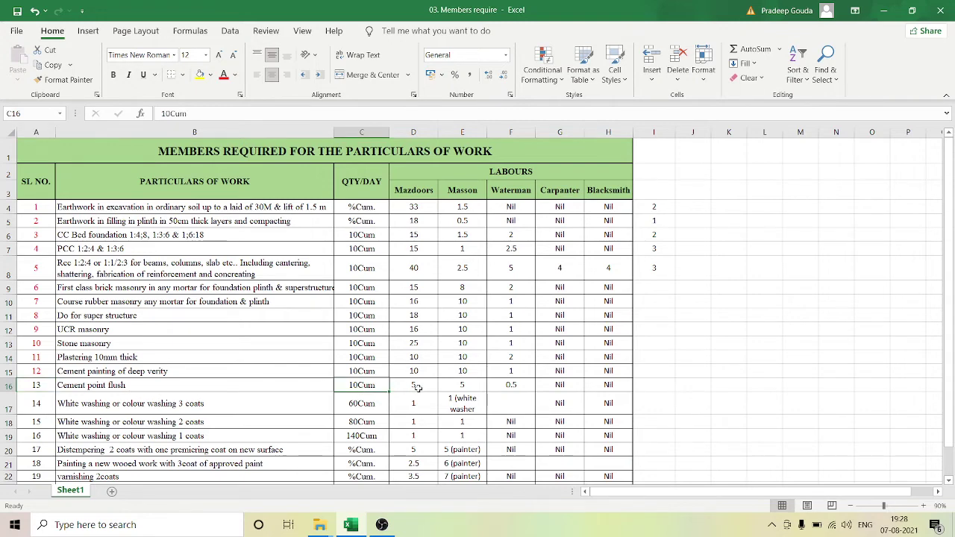
left_click(417, 387)
left_click(466, 386)
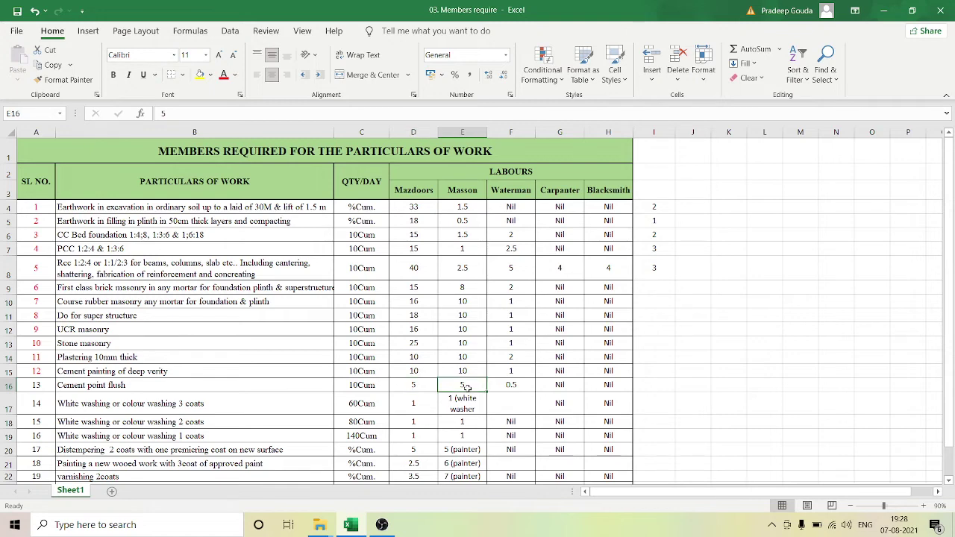
left_click(524, 387)
left_click(651, 386)
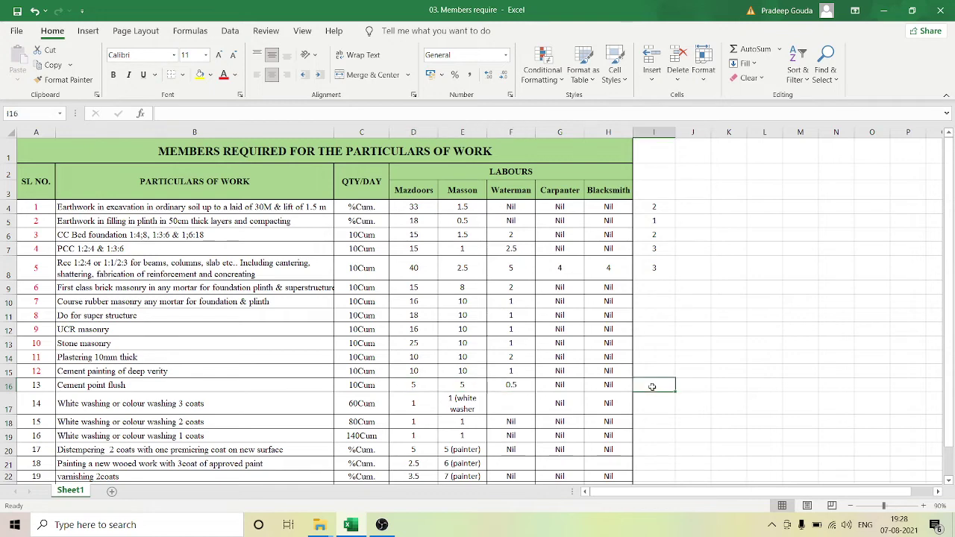
type("1")
left_click(712, 389)
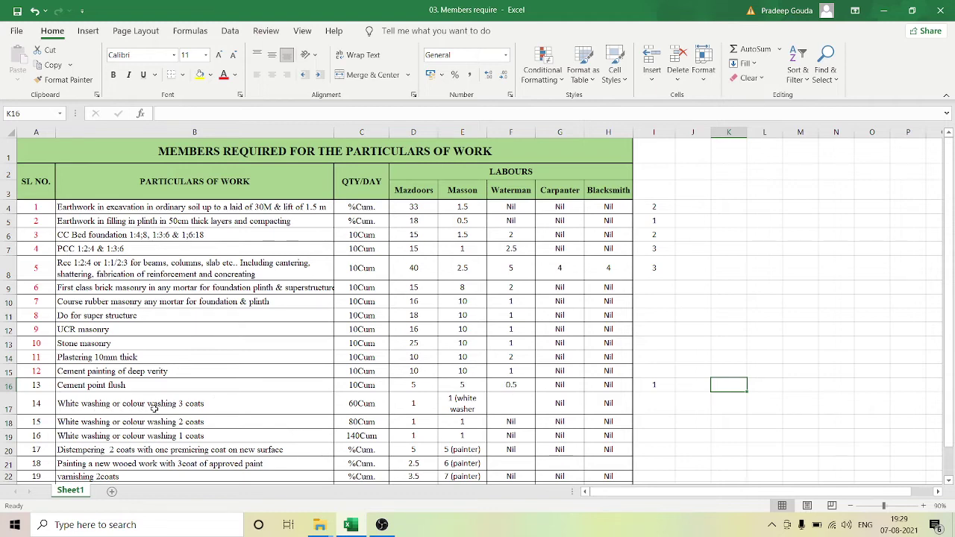
Color serial number 14 in cell A17 red and review the 3-coat white washing row's mazdoor, mason and waterman cells
left_click(231, 407)
left_click(29, 404)
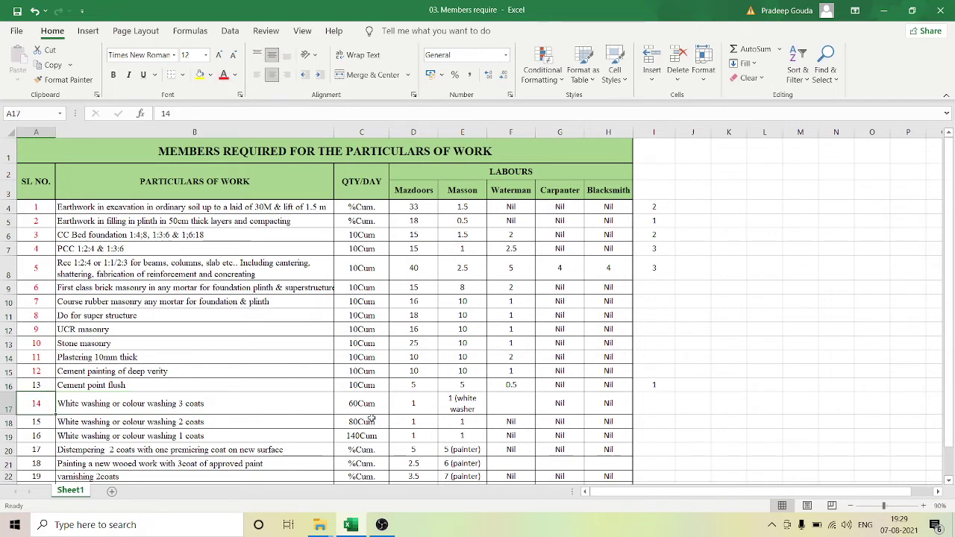
left_click(423, 414)
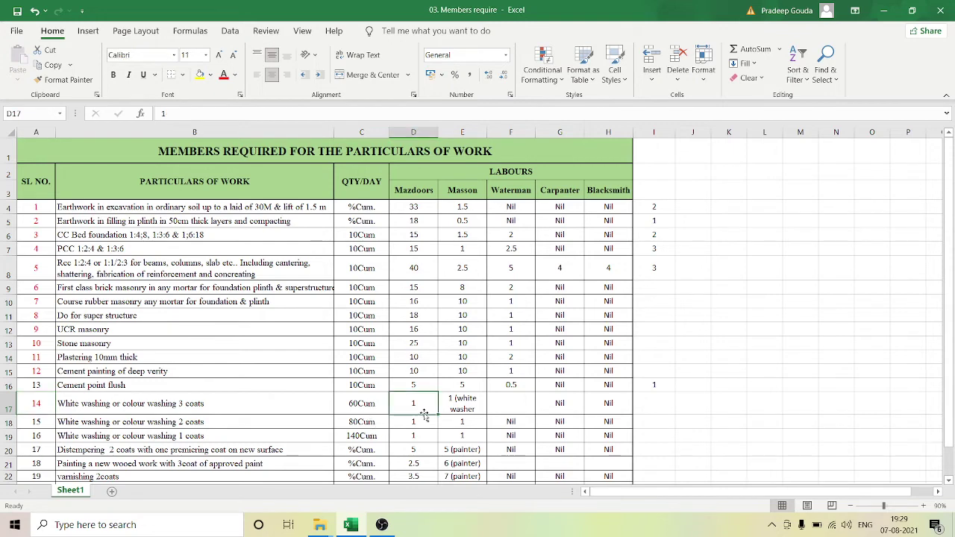
left_click(463, 406)
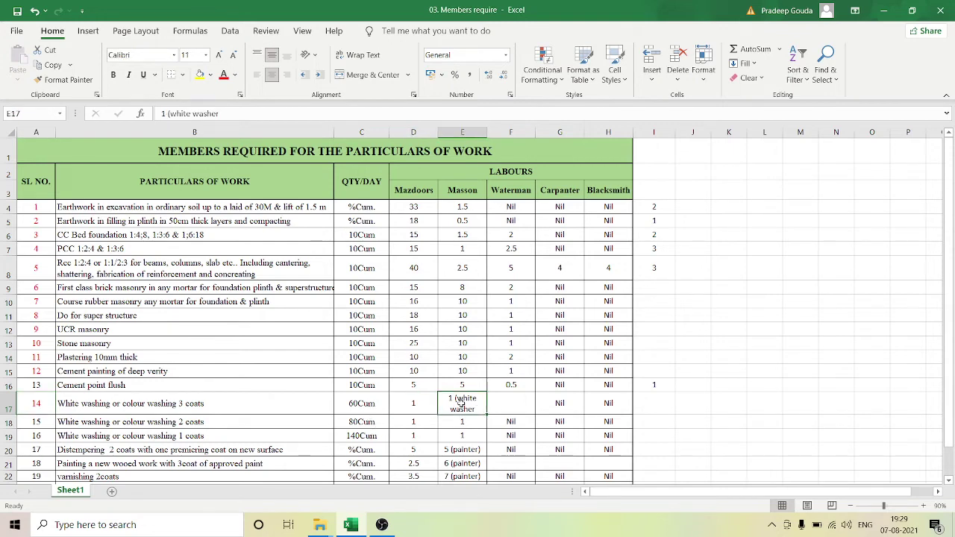
left_click(510, 406)
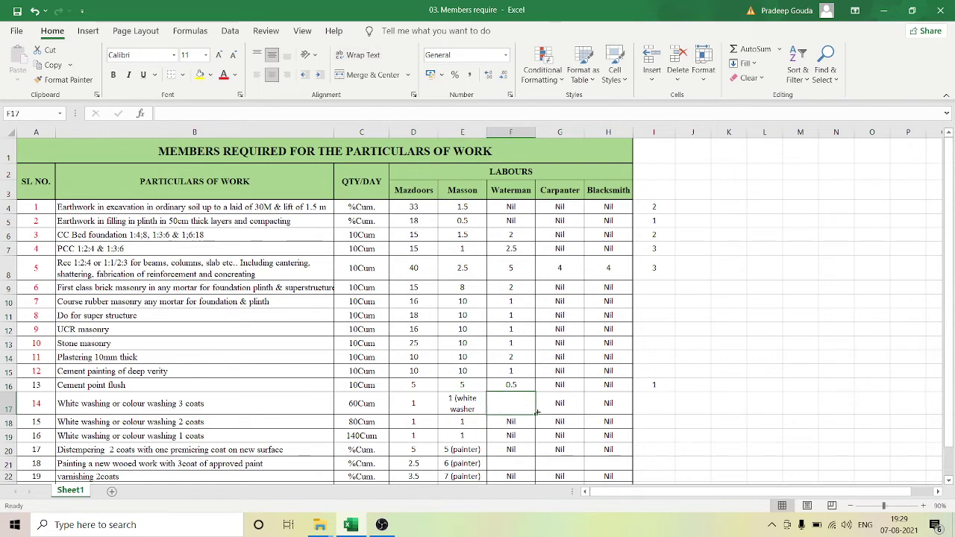
left_click(659, 404)
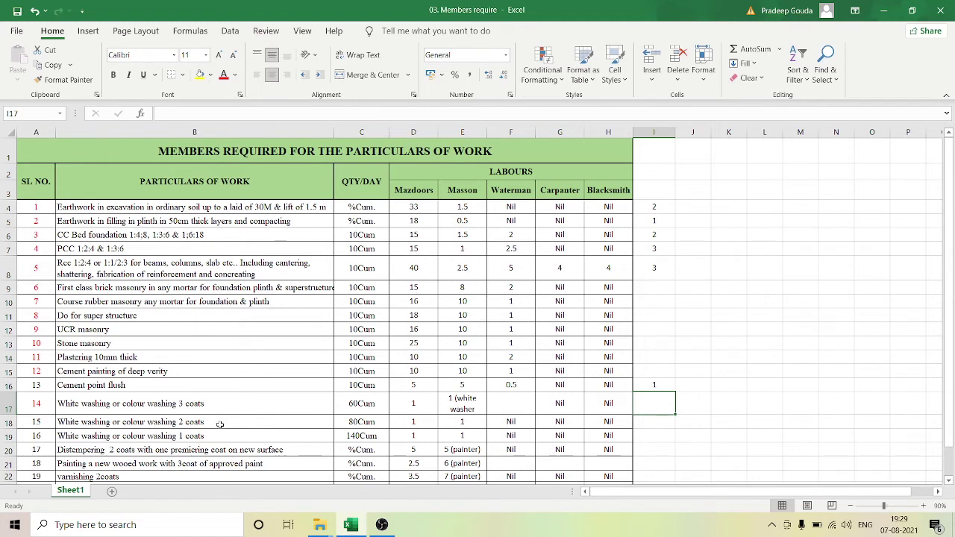
Fill the empty waterman cell F17 of the 3-coat white washing row with Nil from the adjacent carpenter cell
scroll(221, 422, "down", 1)
left_click(545, 346)
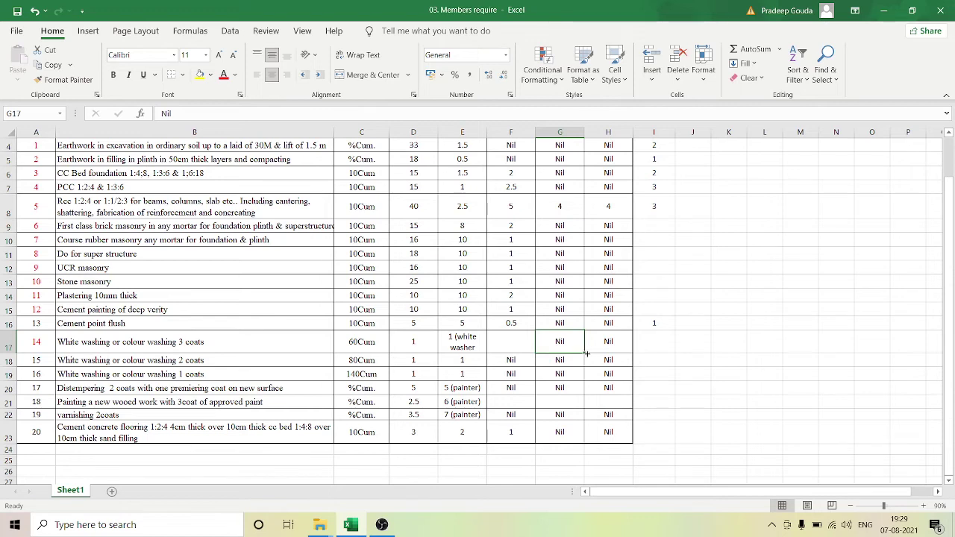
left_click_drag(586, 353, 513, 346)
left_click(734, 373)
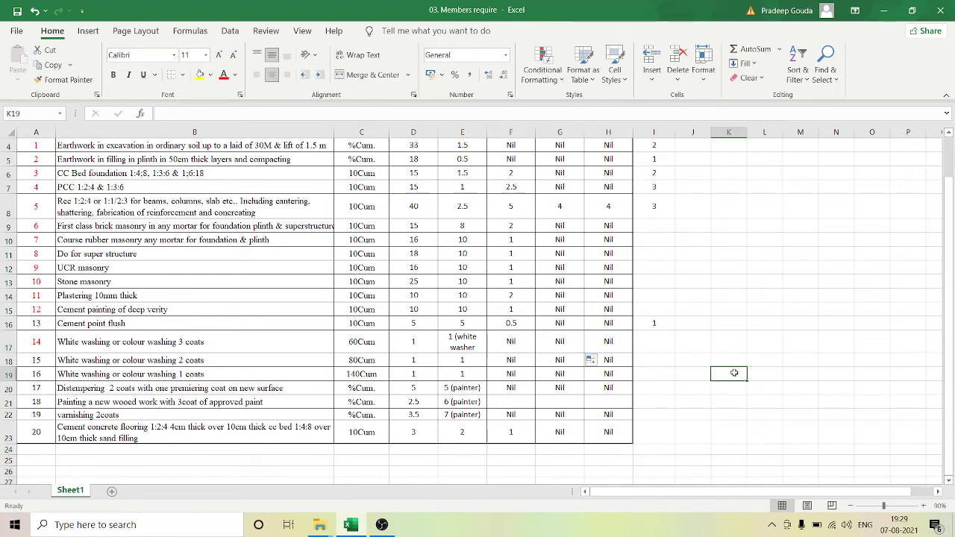
Color serial number 15 in cell A18 red and review the 2-coat white washing row's quantity, mazdoor and mason values
scroll(538, 363, "up", 1)
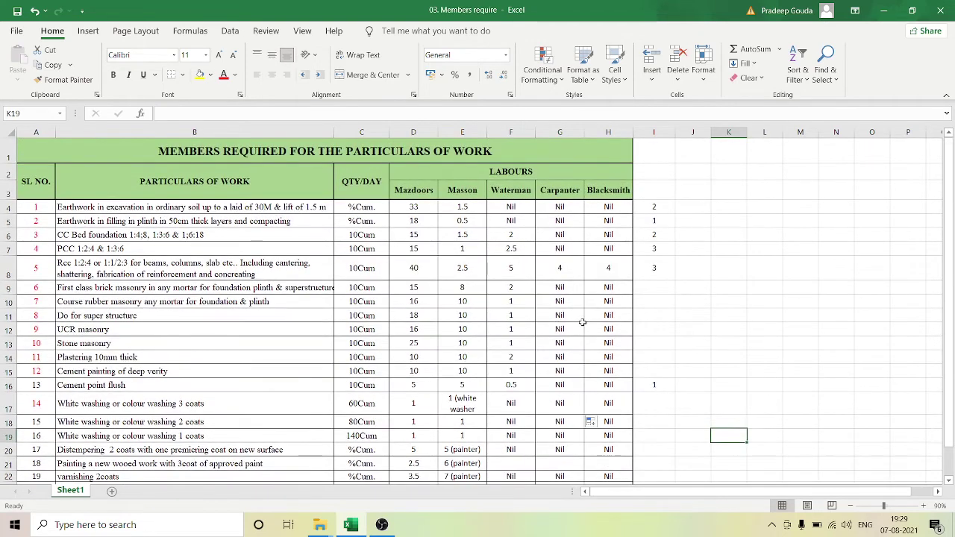
scroll(582, 323, "down", 3)
scroll(181, 299, "up", 1)
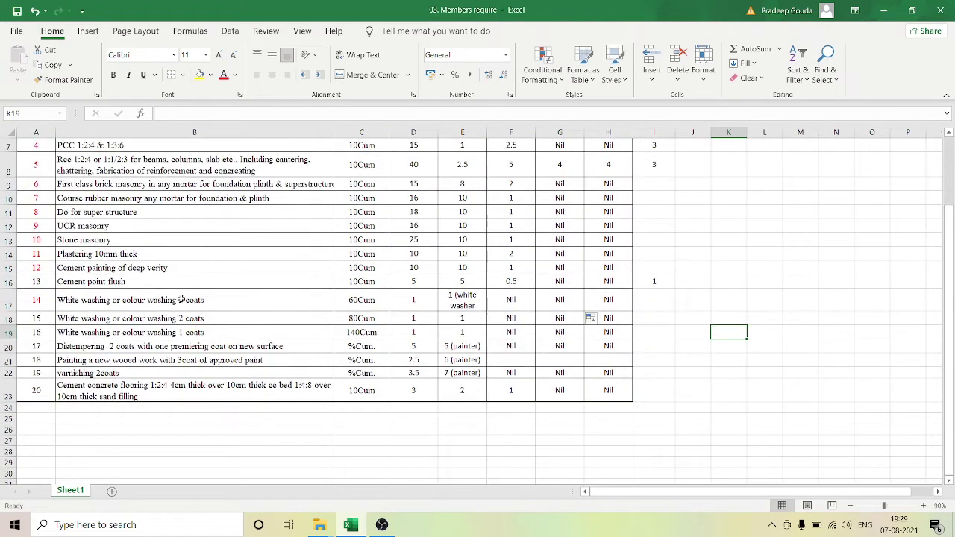
left_click(26, 321)
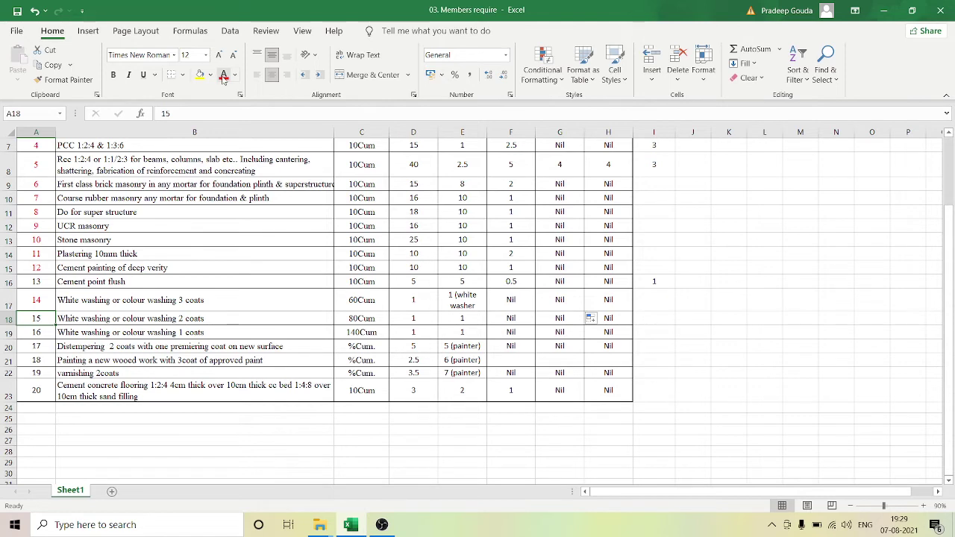
left_click(223, 78)
left_click(361, 320)
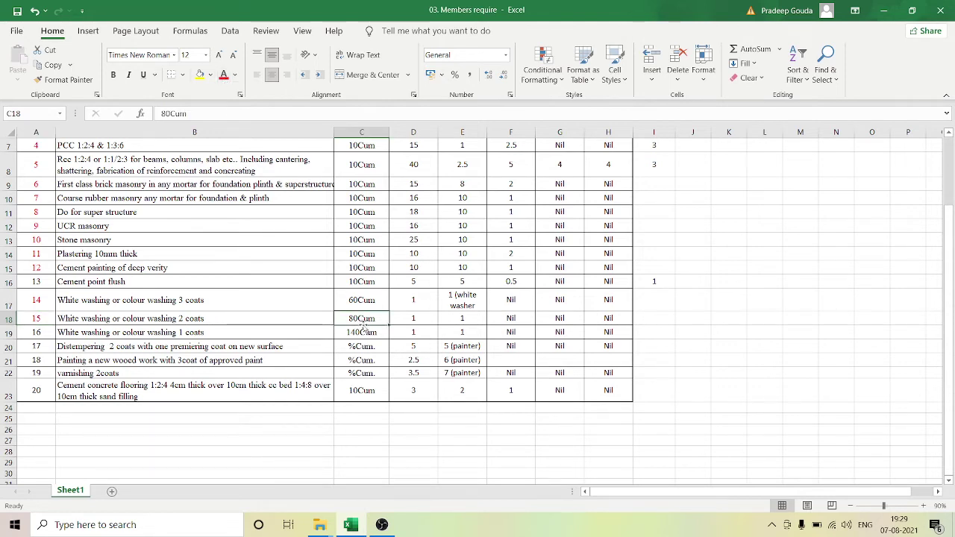
left_click(411, 322)
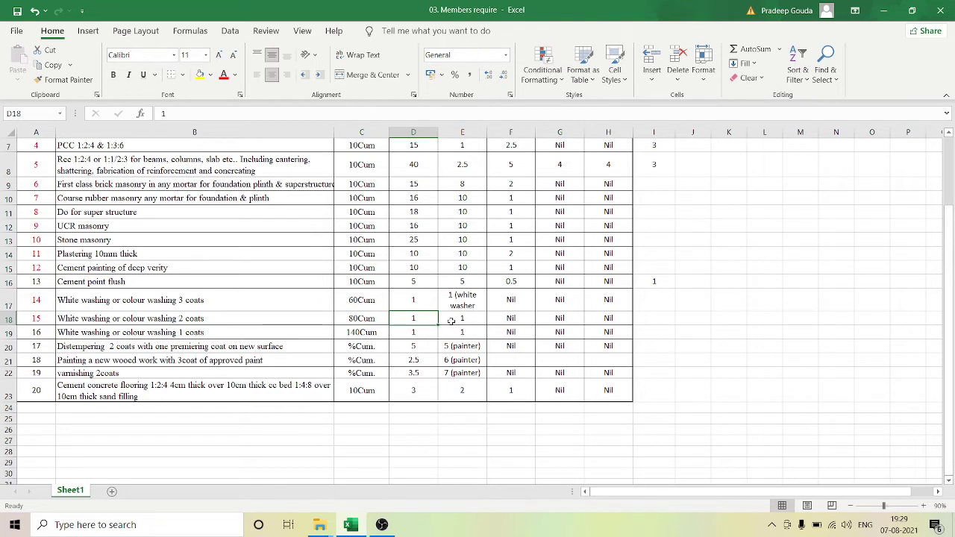
left_click(467, 322)
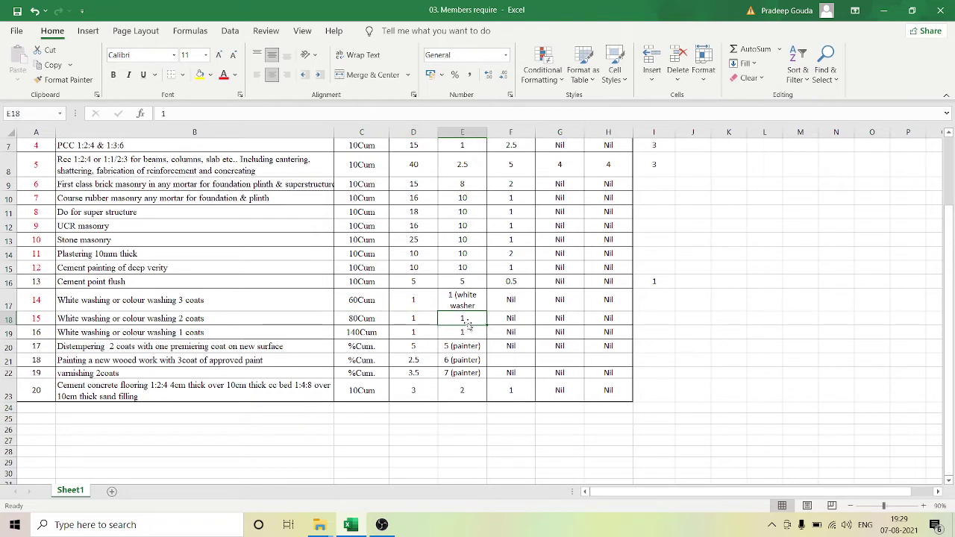
Review the quantity, mazdoor and mason values of the 1-coat white washing row and the distempering row
left_click(39, 333)
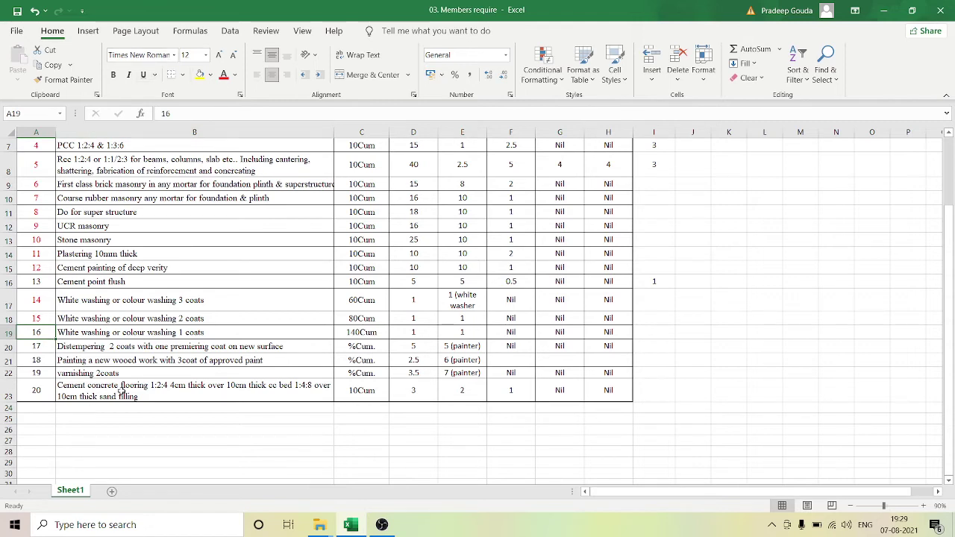
left_click(365, 333)
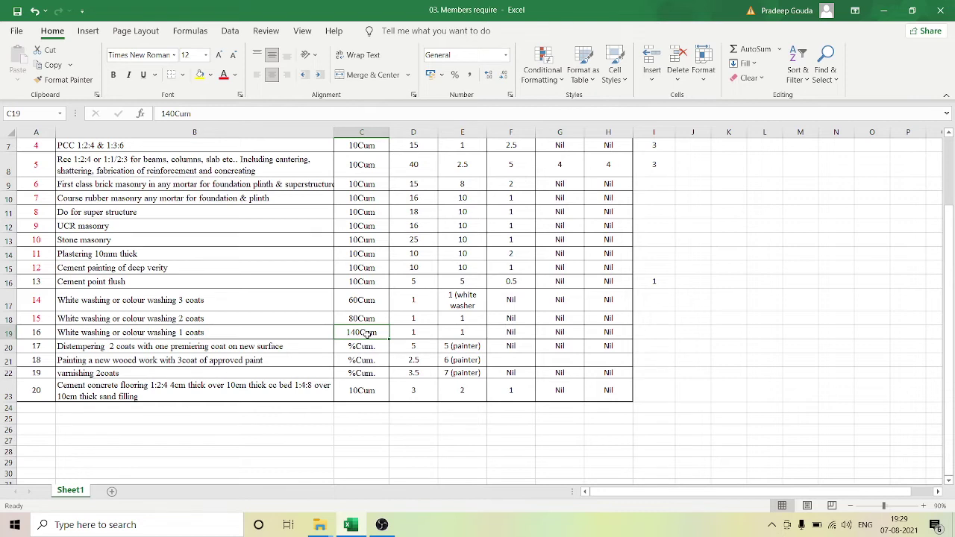
left_click(433, 334)
left_click(461, 331)
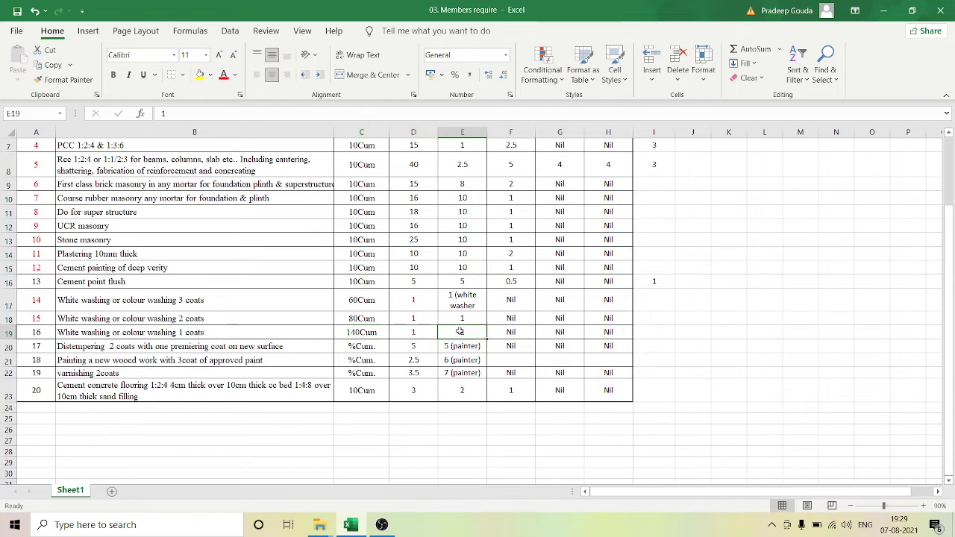
left_click(42, 346)
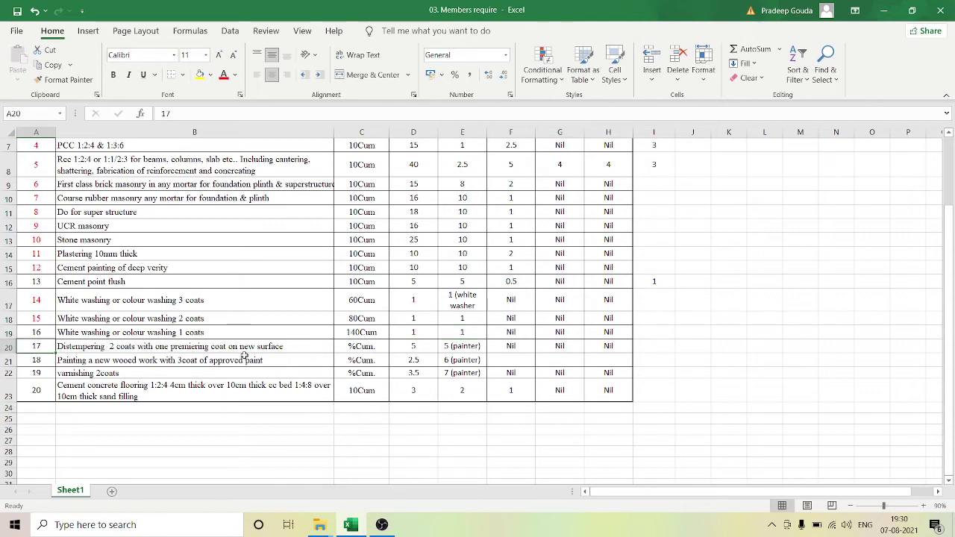
left_click(364, 349)
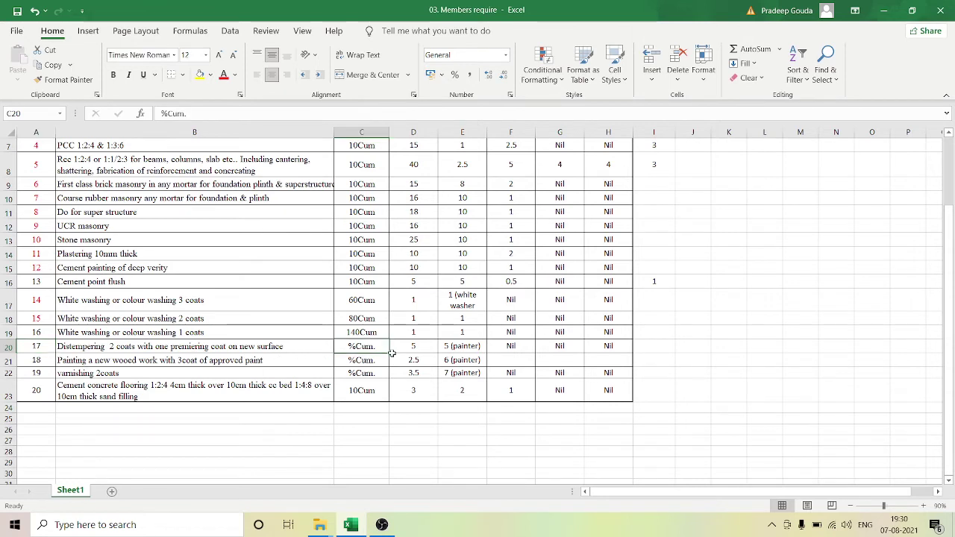
left_click(419, 353)
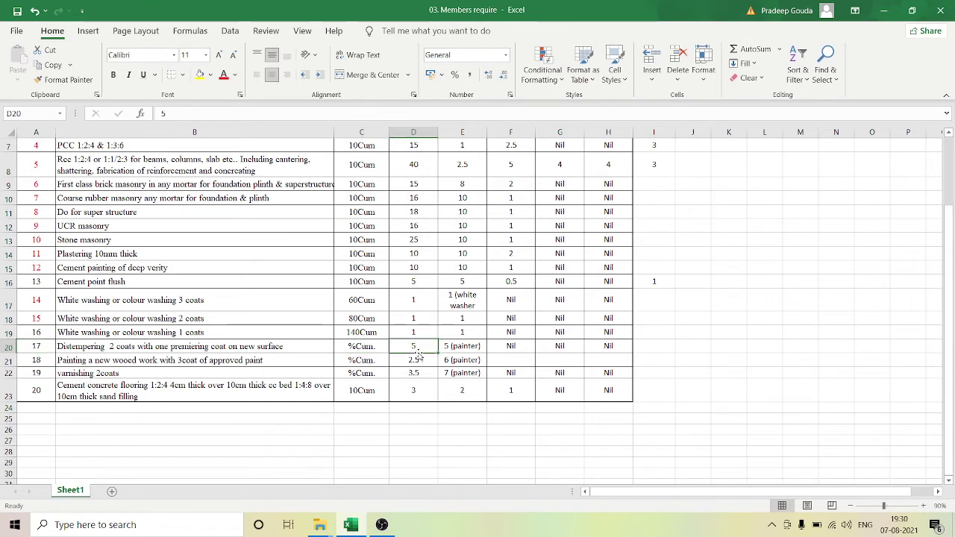
left_click(463, 351)
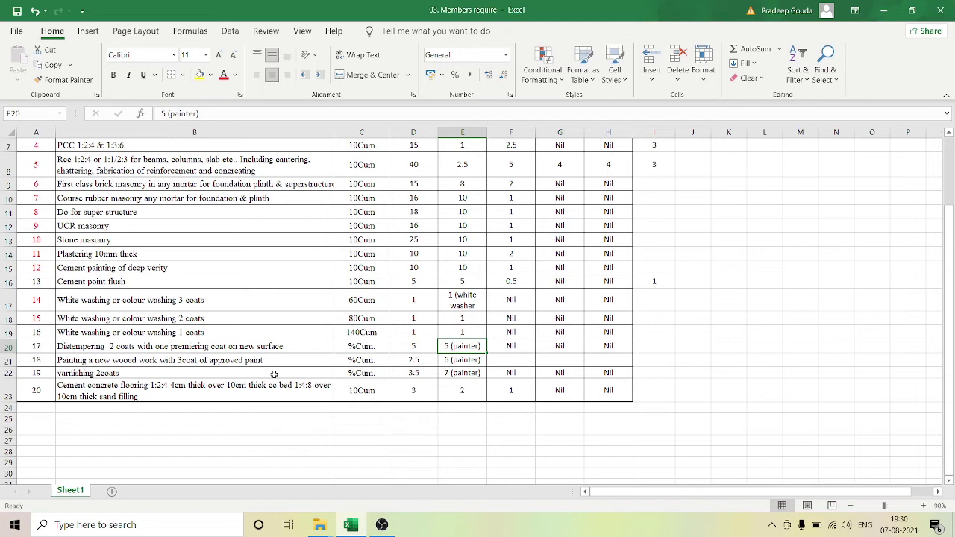
Review the new wood painting row's quantity and labour values and enter the rounded mazdoor figure 3 in cell I21
left_click(373, 361)
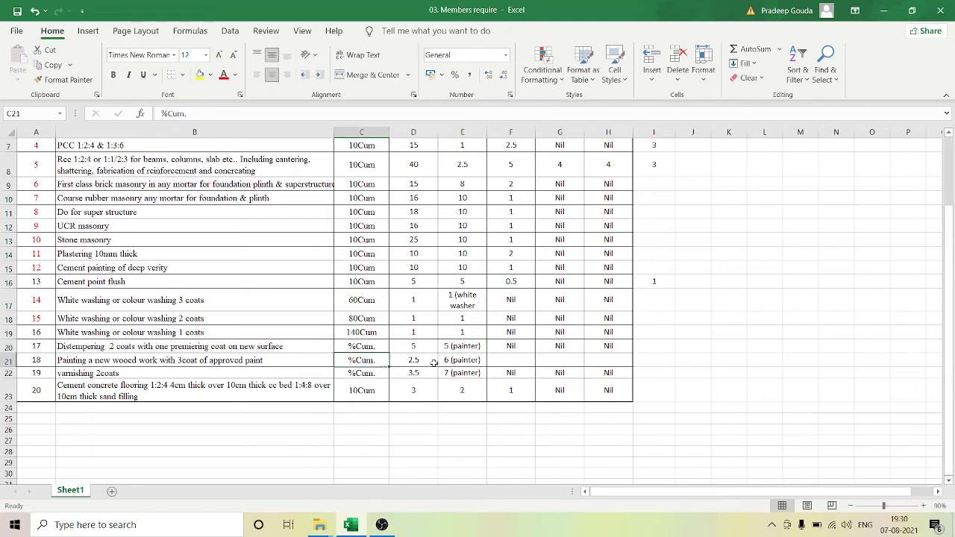
left_click(431, 361)
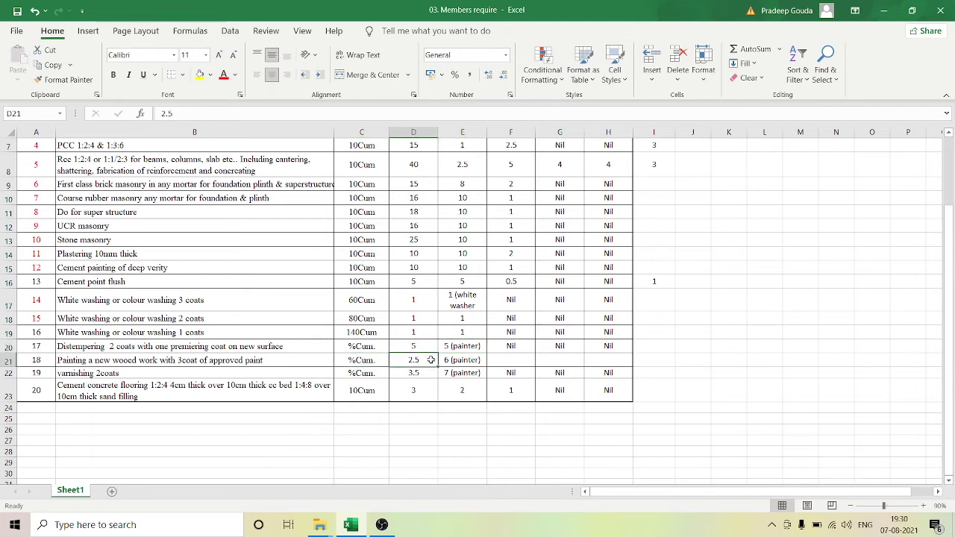
left_click(652, 362)
type("3")
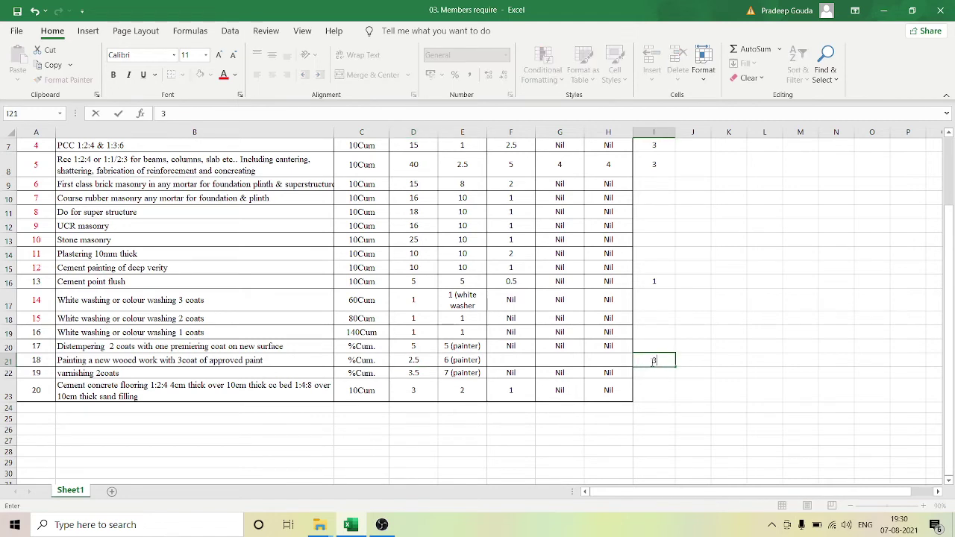
left_click(467, 363)
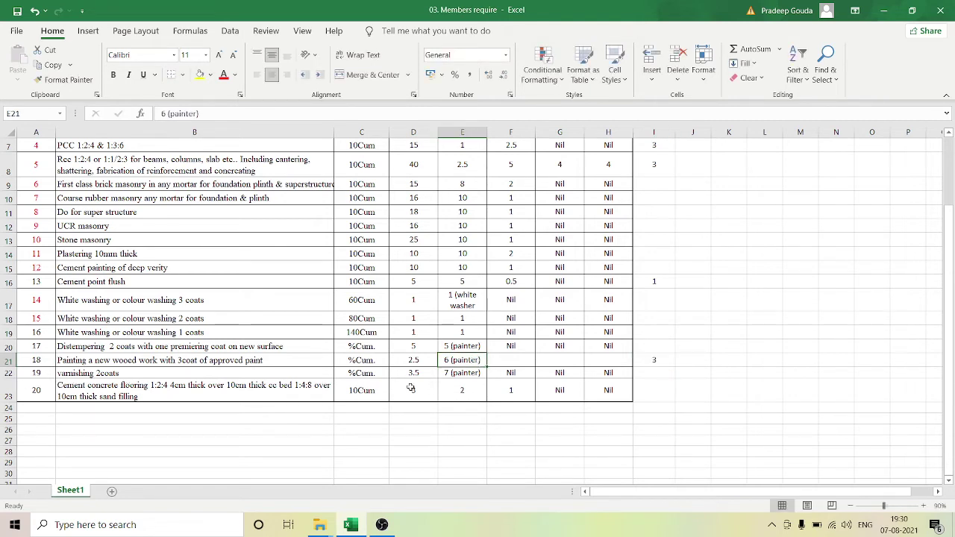
Enter the rounded mazdoor figure 4 in I22 for the varnishing row and review its painter value
left_click(655, 372)
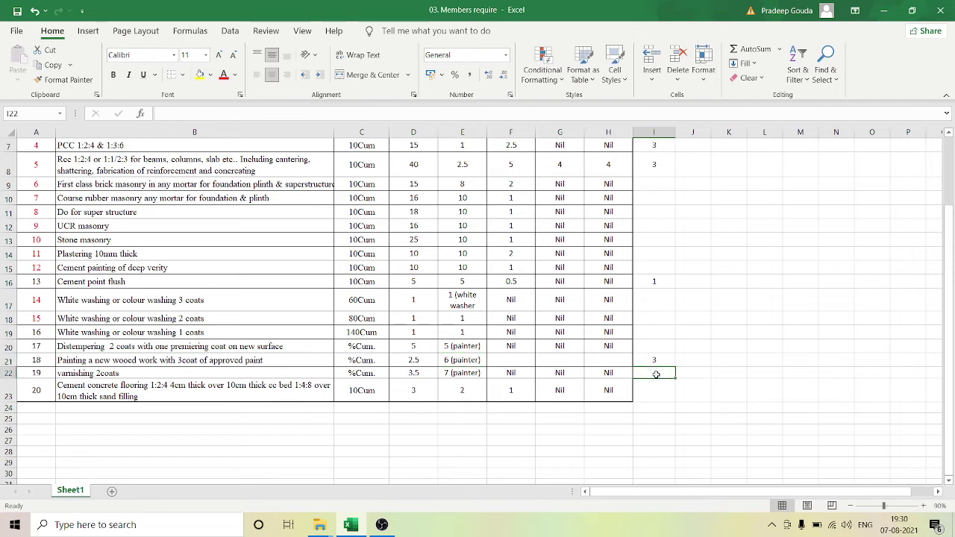
type("4")
left_click(473, 374)
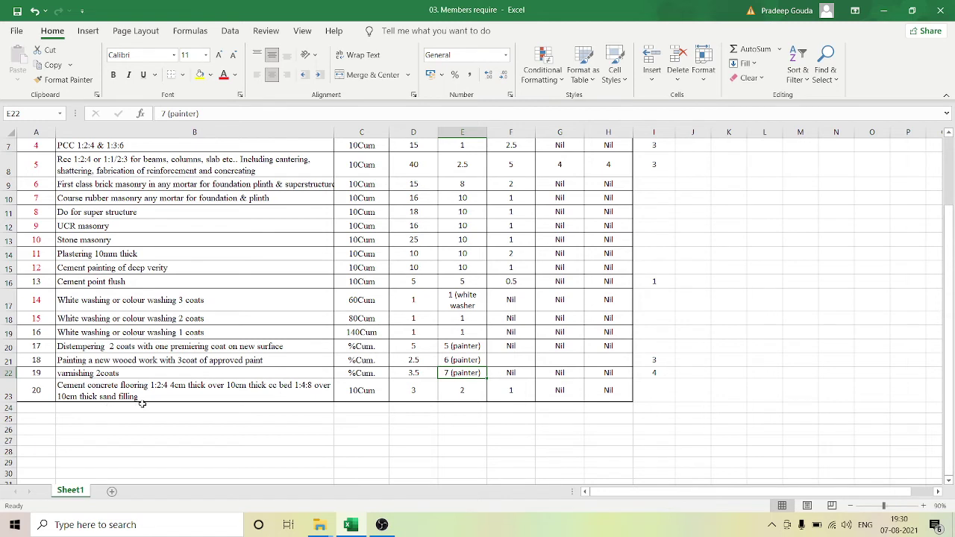
Review the quantity, mazdoor, mason and waterman values of the cement concrete flooring row
left_click(373, 396)
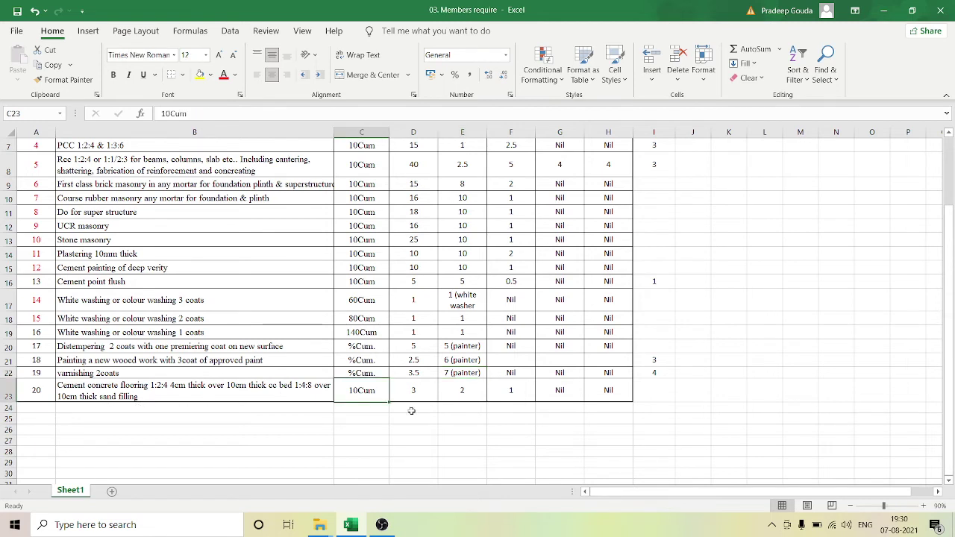
key("Right")
key("Right")
key("Right")
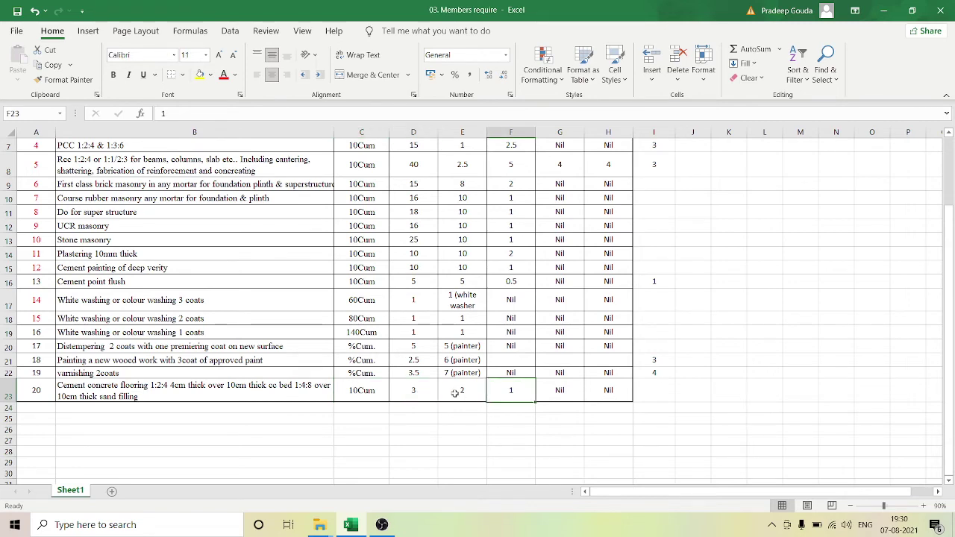
Hide column I containing the rounded labour figures
scroll(636, 410, "up", 2)
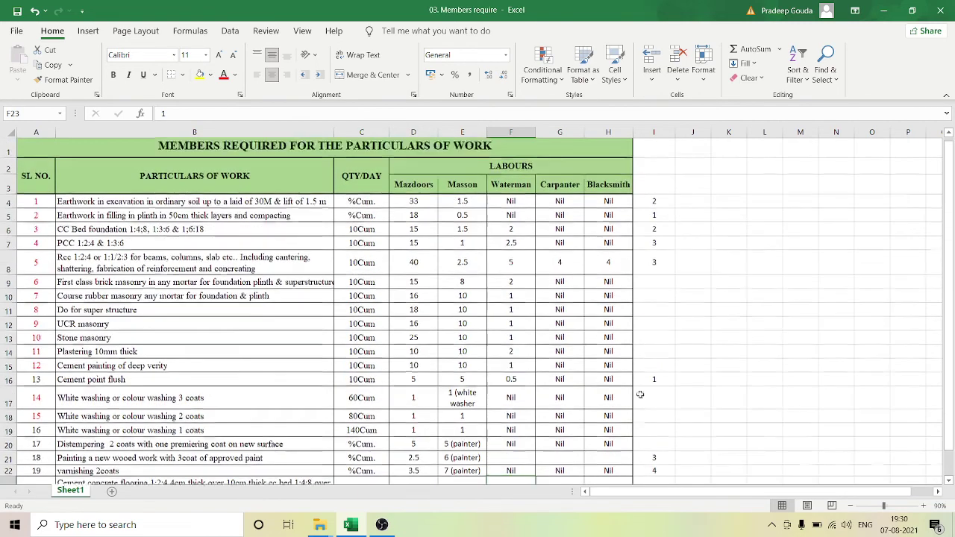
left_click(669, 129)
right_click(669, 127)
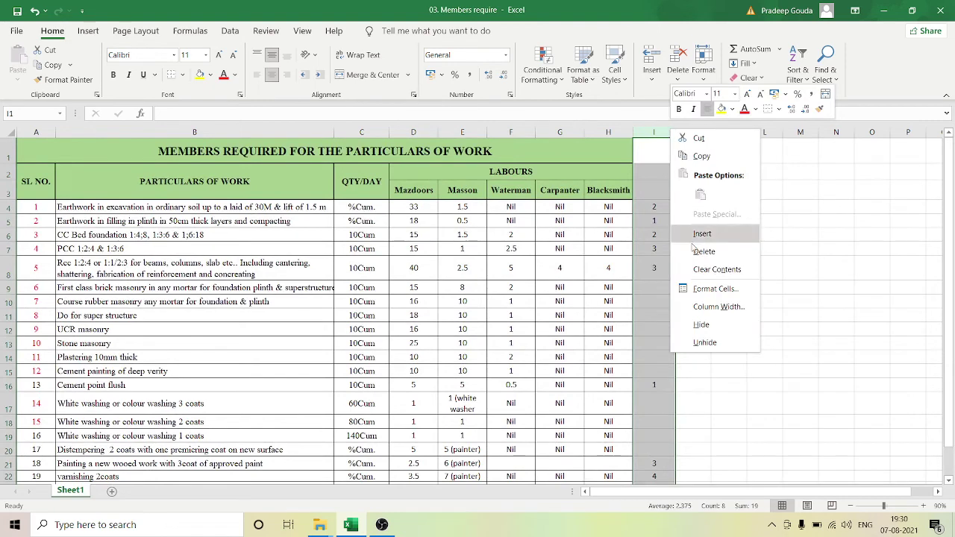
left_click(710, 325)
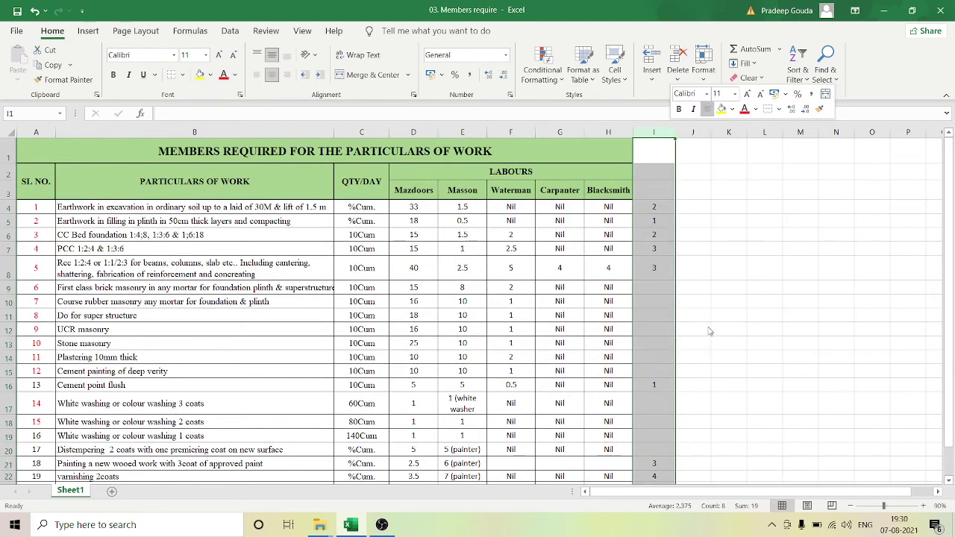
left_click(720, 286)
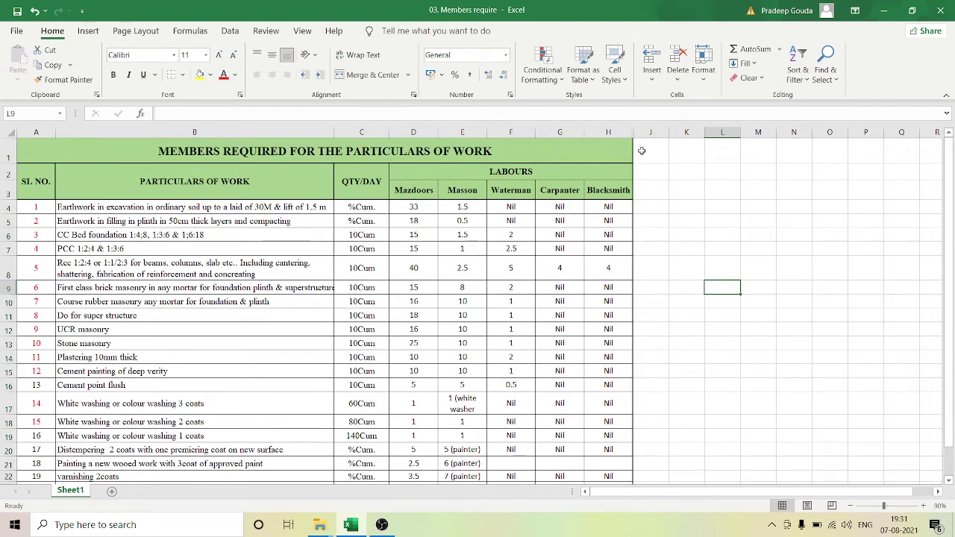
Change the font color of the serial numbers in A4:A22 back to black
scroll(236, 367, "down", 4)
scroll(24, 283, "up", 4)
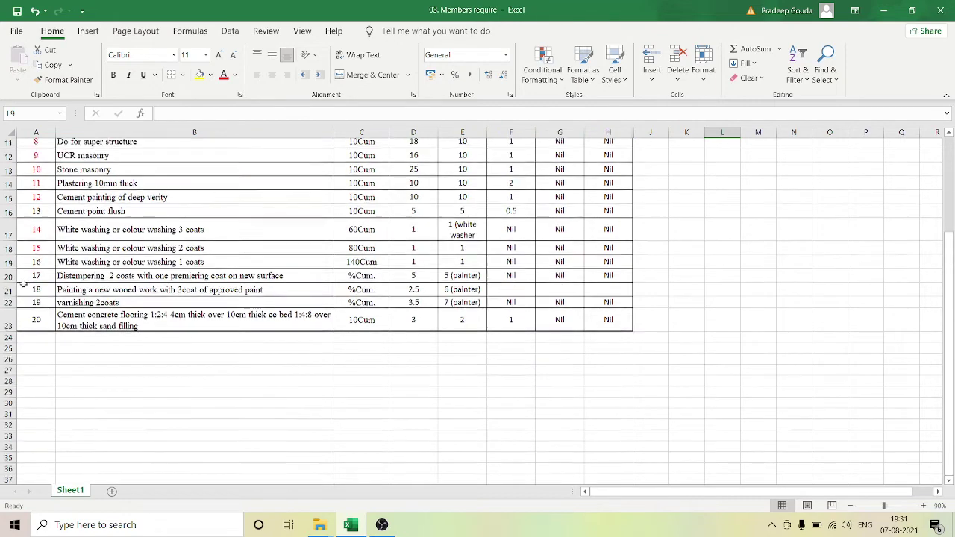
left_click_drag(39, 208, 37, 476)
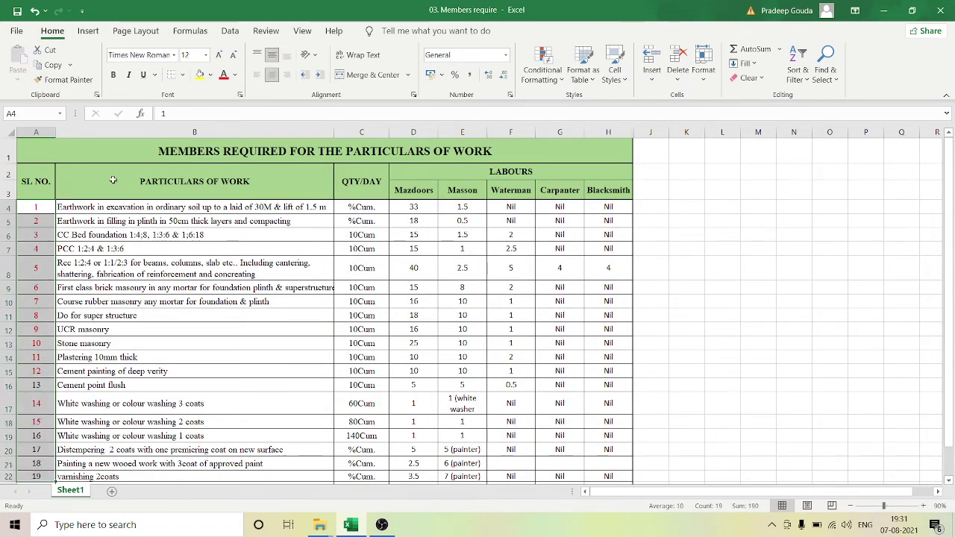
left_click(235, 75)
left_click(246, 93)
left_click(746, 299)
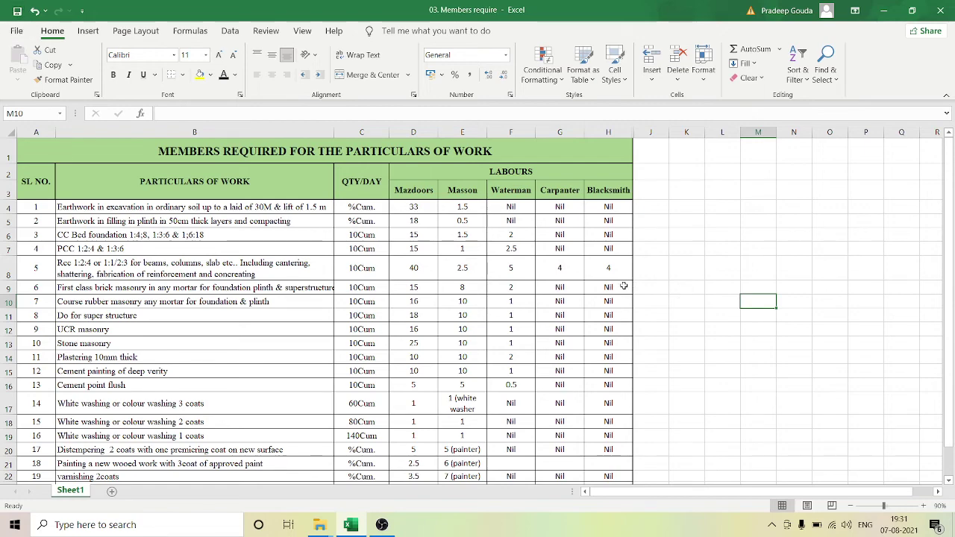
scroll(764, 328, "down", 4)
left_click(803, 390)
scroll(752, 419, "up", 4)
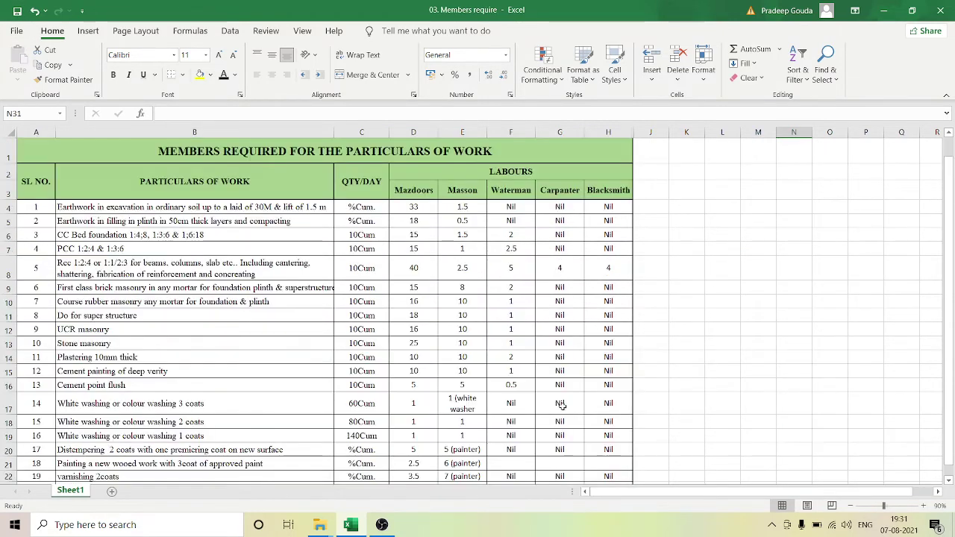
scroll(534, 236, "down", 4)
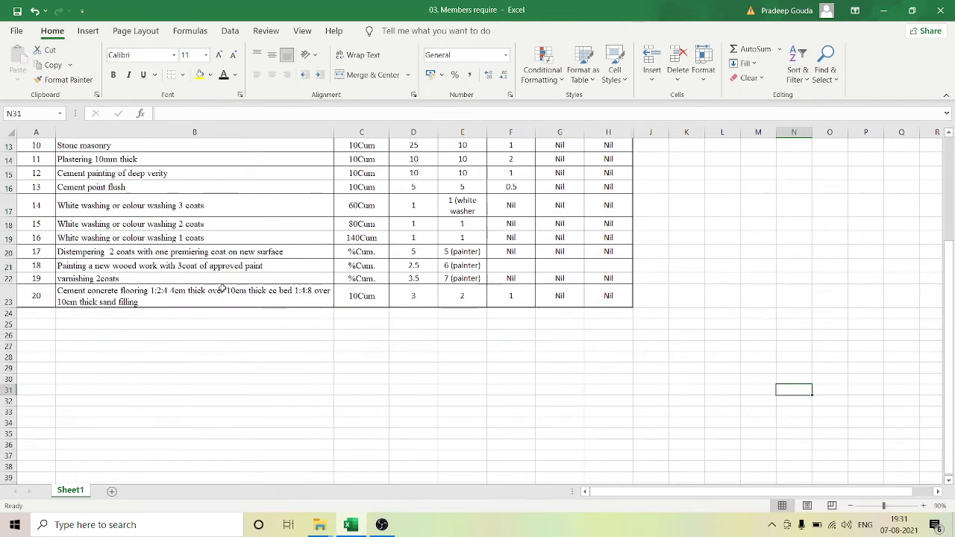
scroll(505, 343, "up", 4)
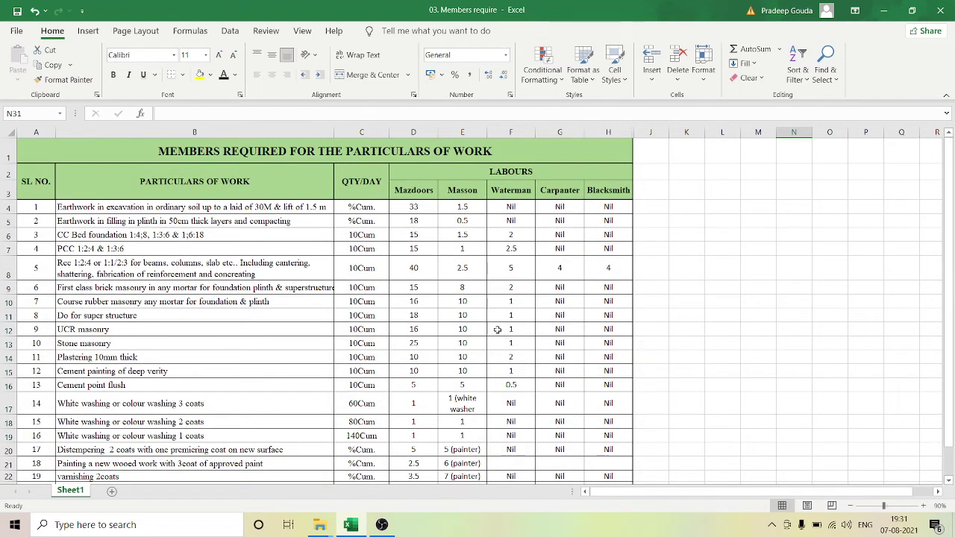
left_click(818, 248)
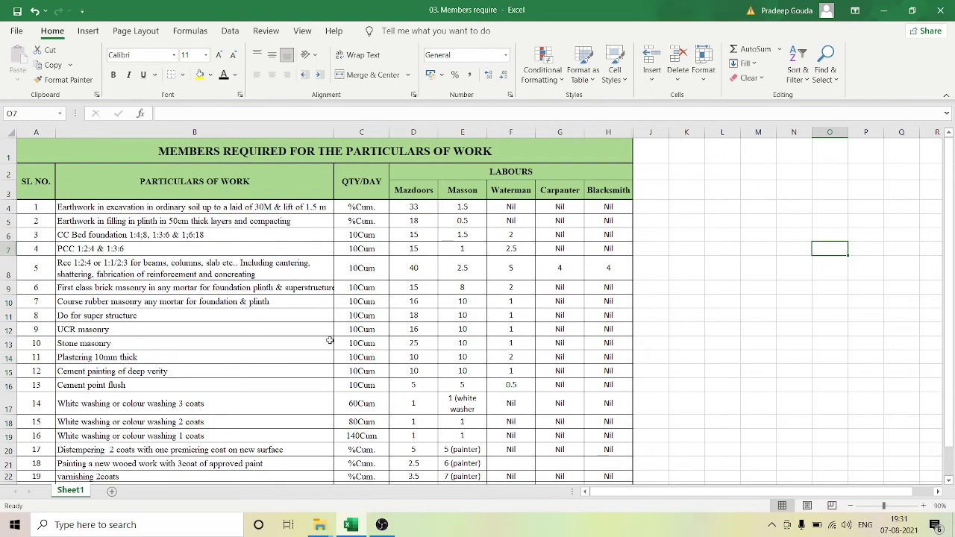
Set the print layout to Landscape Orientation, check the print preview and return to the worksheet
left_click(16, 32)
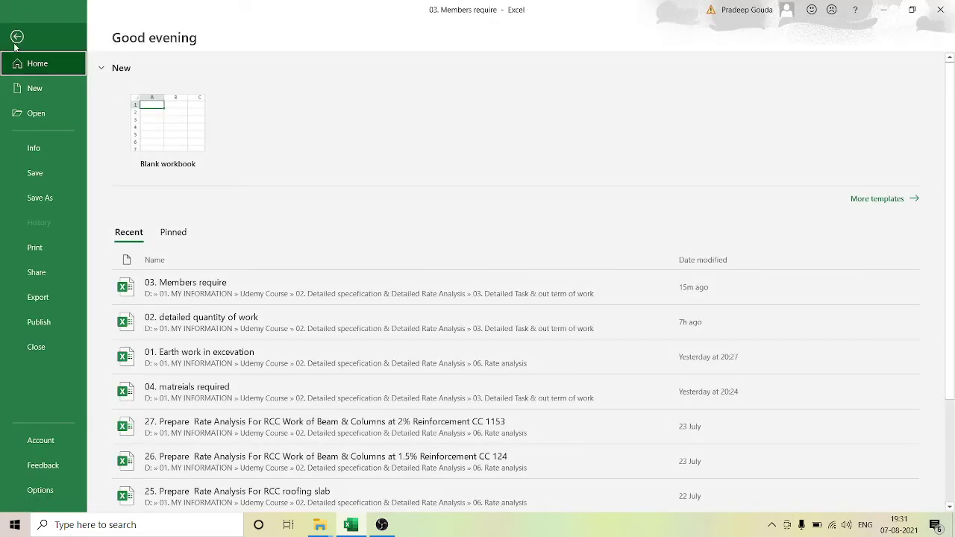
left_click(62, 256)
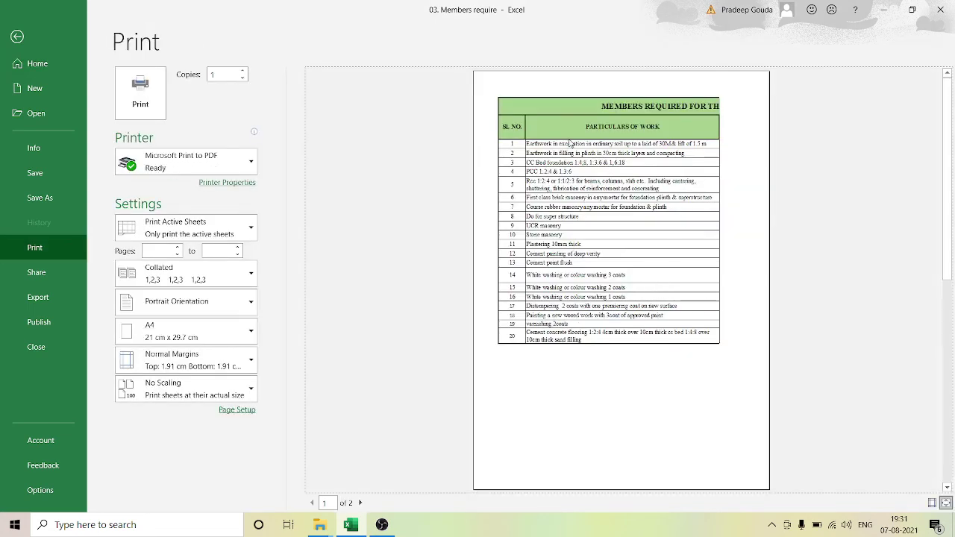
left_click(151, 306)
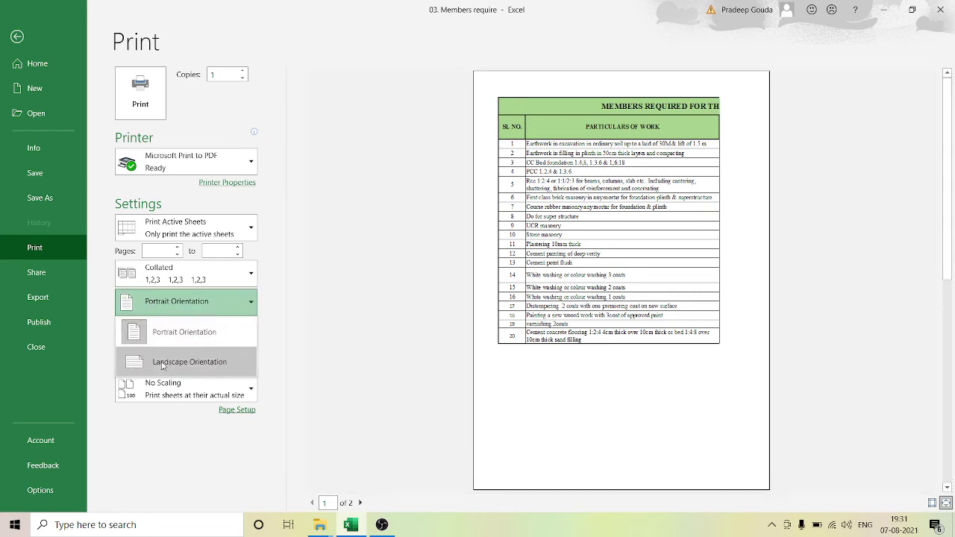
left_click(162, 363)
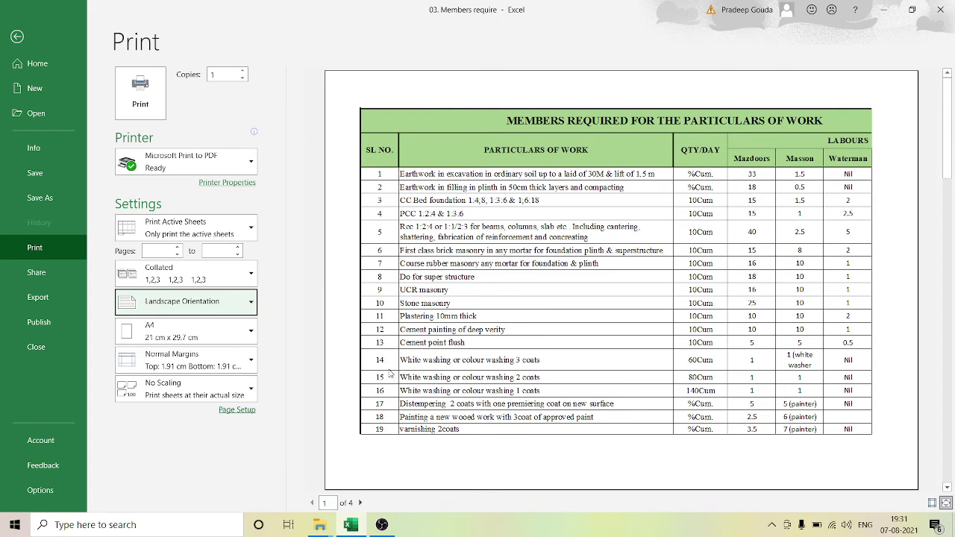
left_click(17, 37)
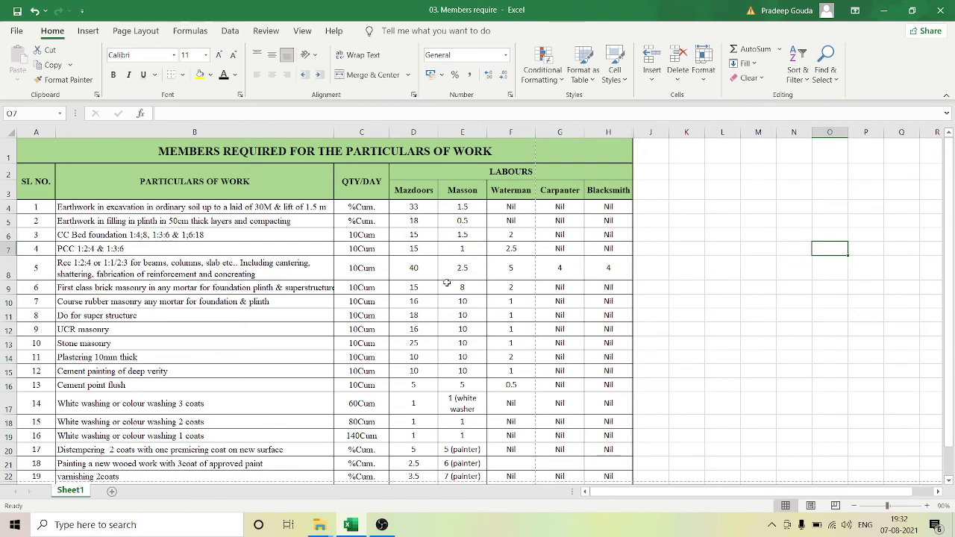
Select the mazdoor, mason and waterman values in D4:F23 for review
scroll(431, 212, "down", 1)
scroll(431, 213, "up", 1)
left_click_drag(427, 209, 507, 452)
scroll(486, 362, "up", 1)
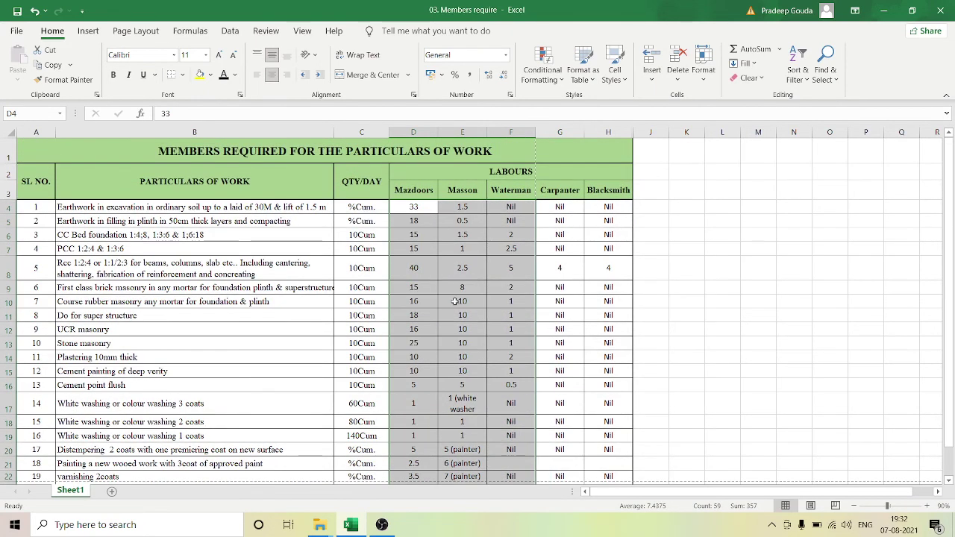